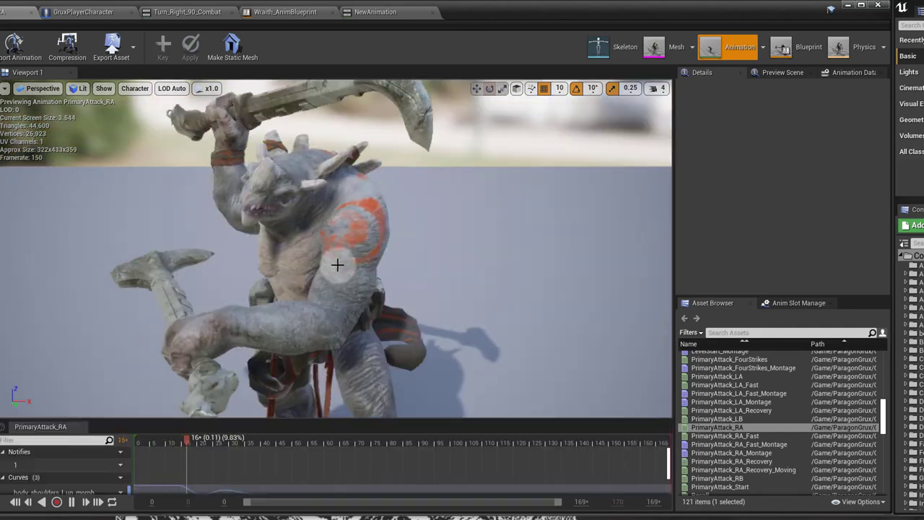
Step: Orbit around the Grux PrimaryAttack_RA preview, then bring up the mannequin's NewAnimation
{"action": "left_click_drag", "start_coordinate": [337, 265], "coordinate": [376, 55]}
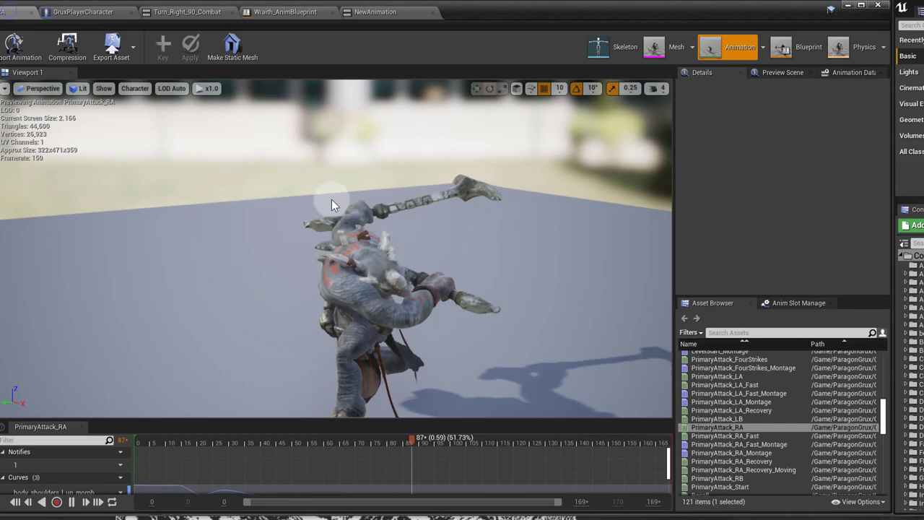
{"action": "left_click_drag", "start_coordinate": [332, 199], "coordinate": [395, 330]}
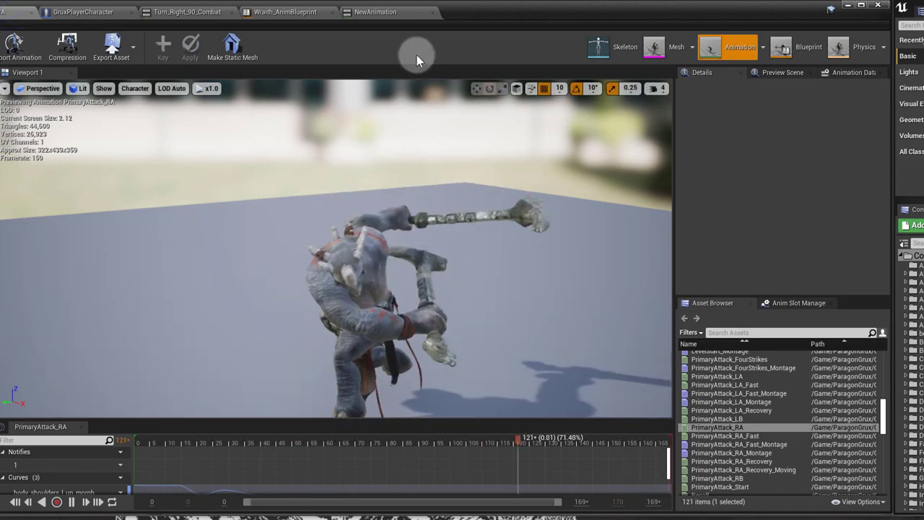
{"action": "left_click", "coordinate": [381, 12]}
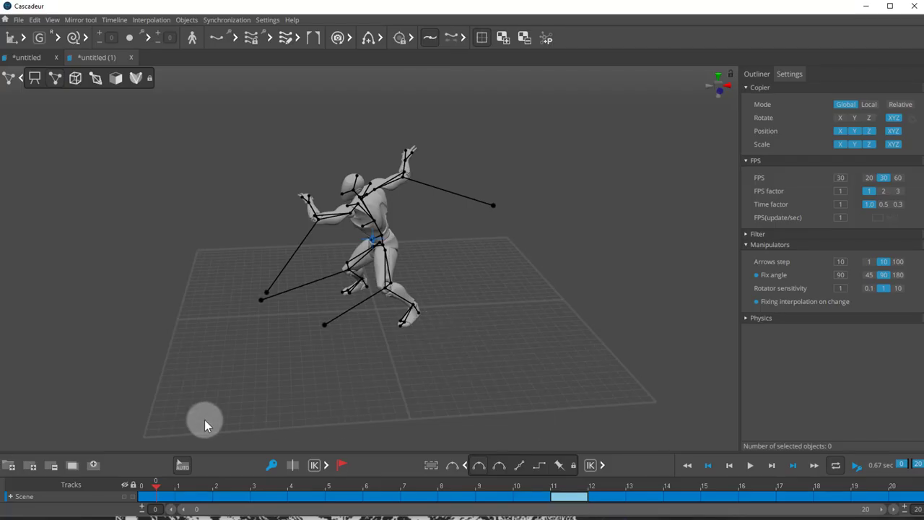
Step: Play and stop the current scene's character animation while orbiting around the character
{"action": "key", "text": "space"}
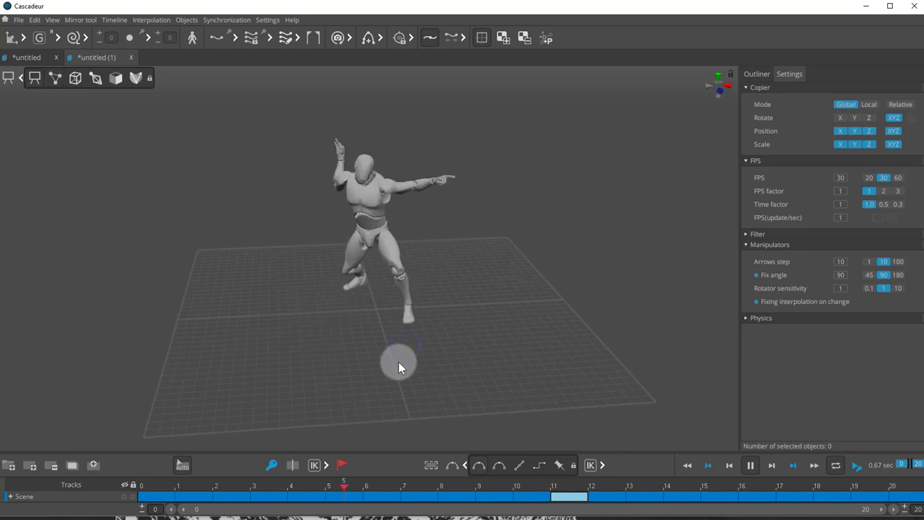
{"action": "right_click_drag", "start_coordinate": [398, 362], "coordinate": [422, 357]}
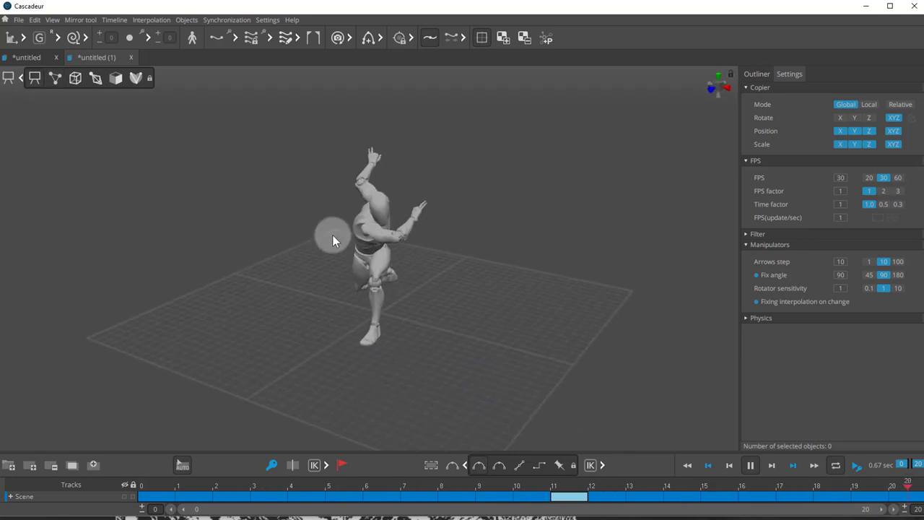
{"action": "right_click_drag", "start_coordinate": [334, 233], "coordinate": [431, 238]}
{"action": "key", "text": "space"}
{"action": "right_click_drag", "start_coordinate": [478, 298], "coordinate": [416, 266]}
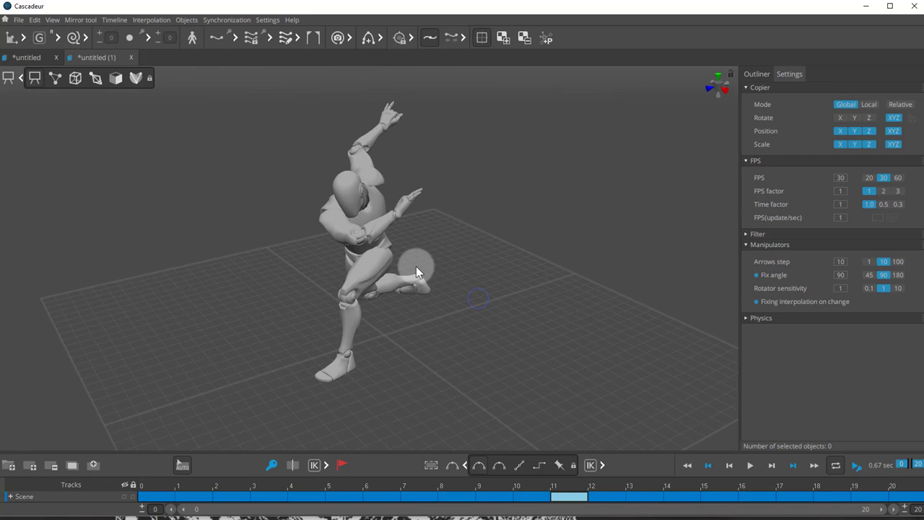
Step: Switch to the first untitled scene and orbit to a front view of its character
{"action": "left_click", "coordinate": [35, 60]}
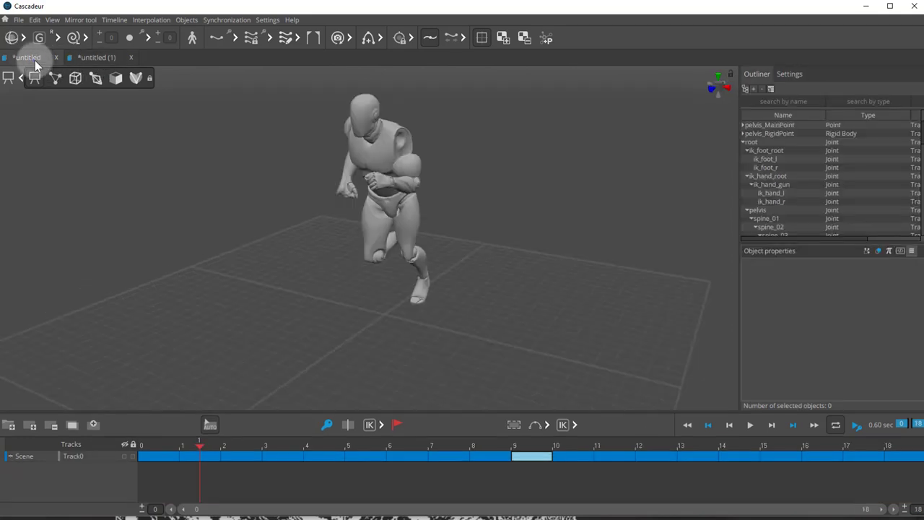
{"action": "mouse_move", "coordinate": [282, 282]}
{"action": "right_mouse_down"}
{"action": "mouse_move", "coordinate": [358, 305]}
{"action": "mouse_move", "coordinate": [477, 296]}
{"action": "mouse_move", "coordinate": [366, 291]}
{"action": "mouse_move", "coordinate": [285, 273]}
{"action": "right_mouse_up"}
{"action": "right_click_drag", "start_coordinate": [364, 307], "coordinate": [385, 144]}
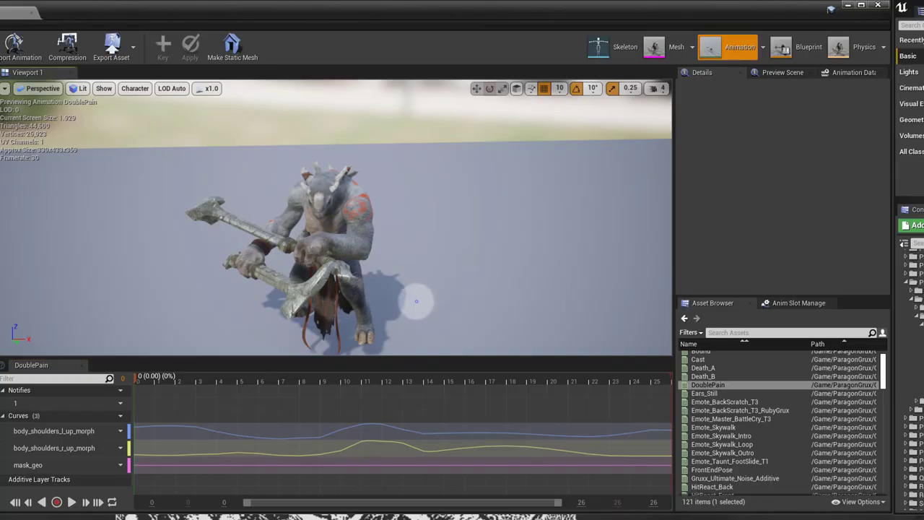
Step: Pause the Grux DoublePain animation and return it to frame 0
{"action": "left_click", "coordinate": [416, 301]}
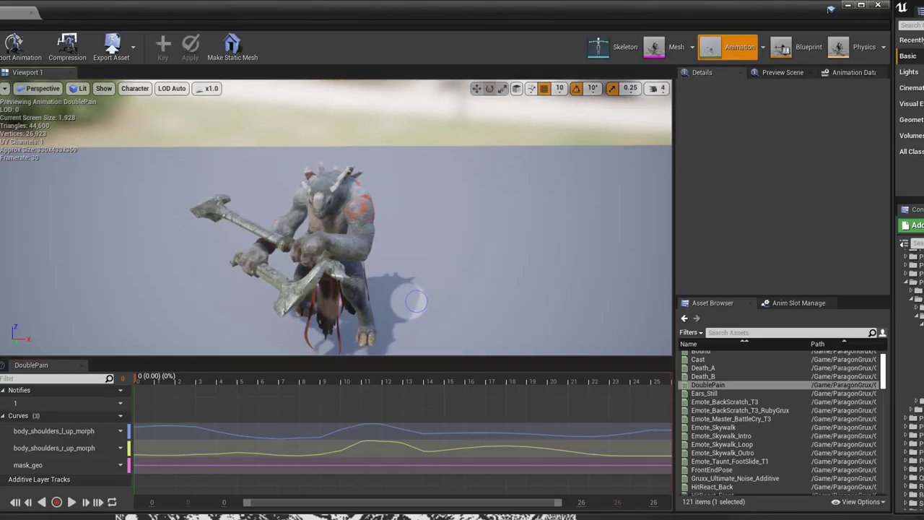
{"action": "left_click_drag", "start_coordinate": [421, 301], "coordinate": [394, 282]}
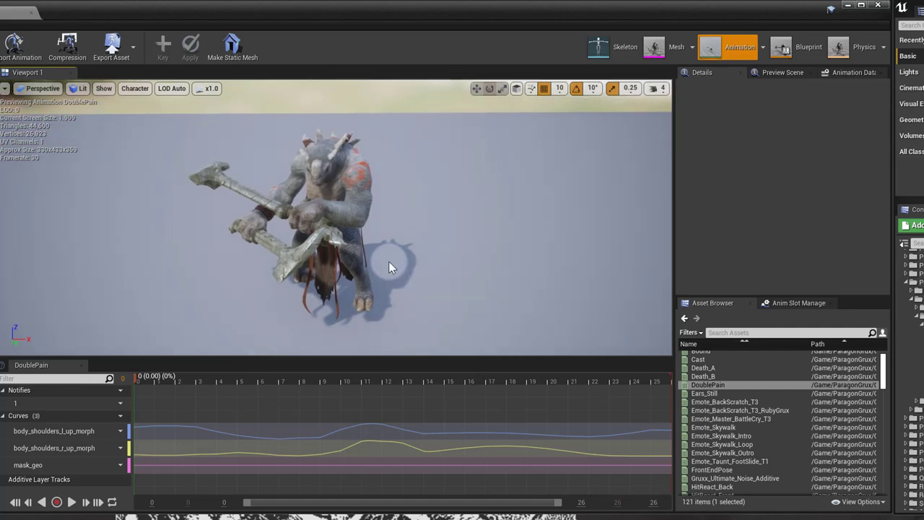
{"action": "left_click", "coordinate": [389, 263]}
{"action": "left_click", "coordinate": [449, 294]}
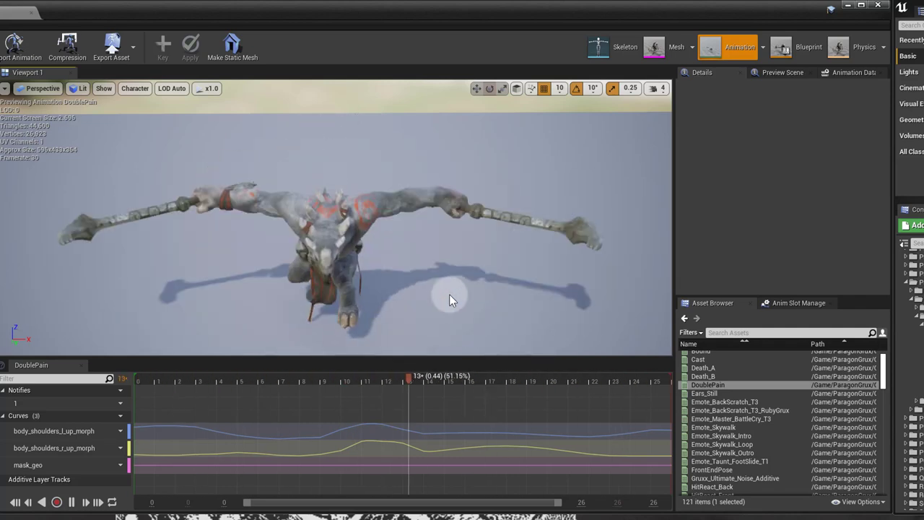
{"action": "key", "text": "space"}
{"action": "left_click_drag", "start_coordinate": [453, 379], "coordinate": [123, 384]}
Step: Show the Grux's bones with the All Hierarchy option
{"action": "left_click", "coordinate": [373, 235]}
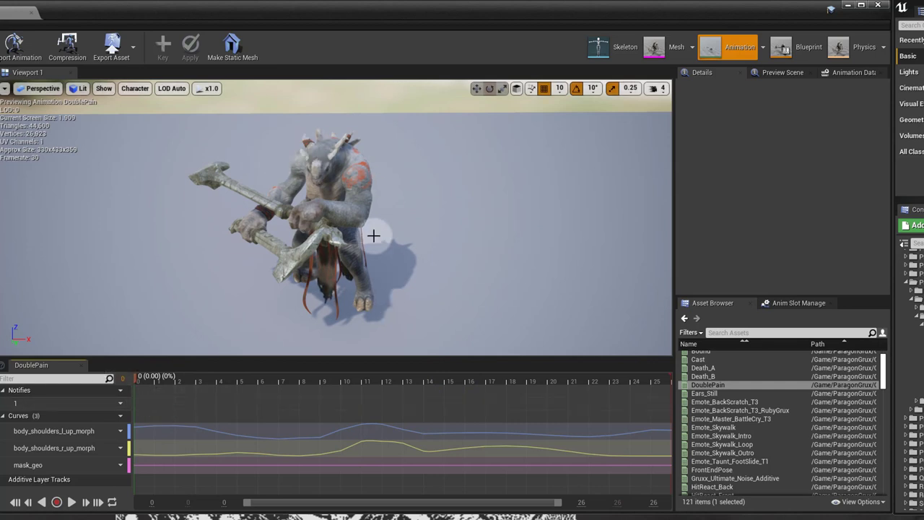
{"action": "left_click", "coordinate": [135, 89]}
{"action": "mouse_move", "coordinate": [149, 134]}
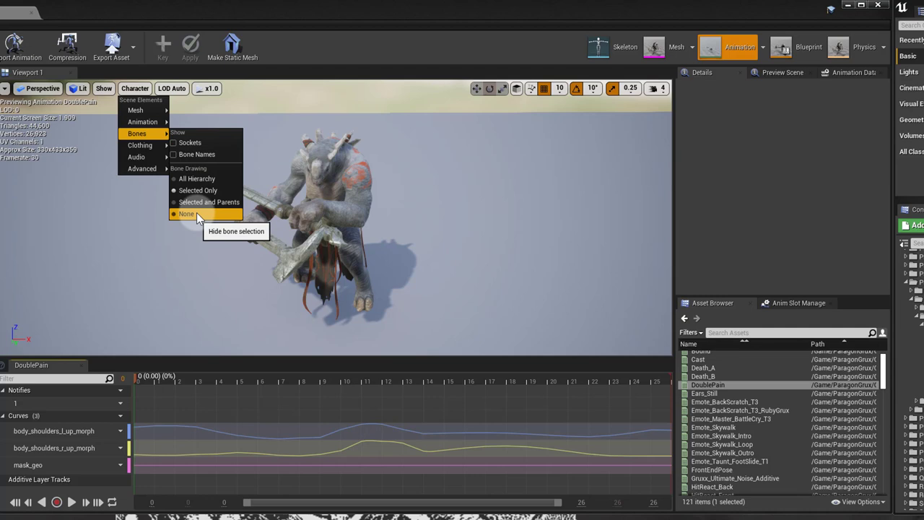
{"action": "left_click", "coordinate": [206, 179]}
Step: Inspect the Grux skeleton from several angles, then browse to the DoublePain asset with Ctrl+B
{"action": "right_click_drag", "start_coordinate": [470, 254], "coordinate": [419, 224]}
{"action": "mouse_move", "coordinate": [464, 205]}
{"action": "right_mouse_down"}
{"action": "mouse_move", "coordinate": [549, 194]}
{"action": "mouse_move", "coordinate": [310, 162]}
{"action": "right_mouse_up"}
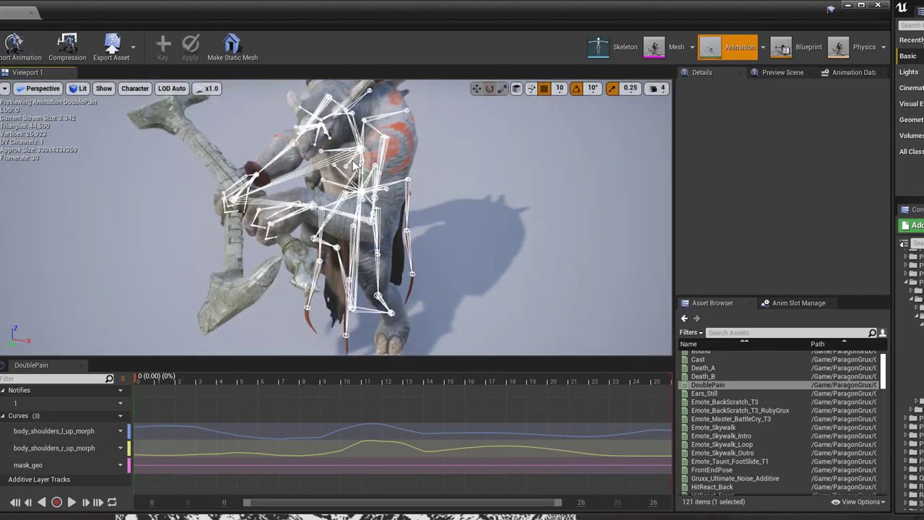
{"action": "right_click_drag", "start_coordinate": [502, 209], "coordinate": [524, 164]}
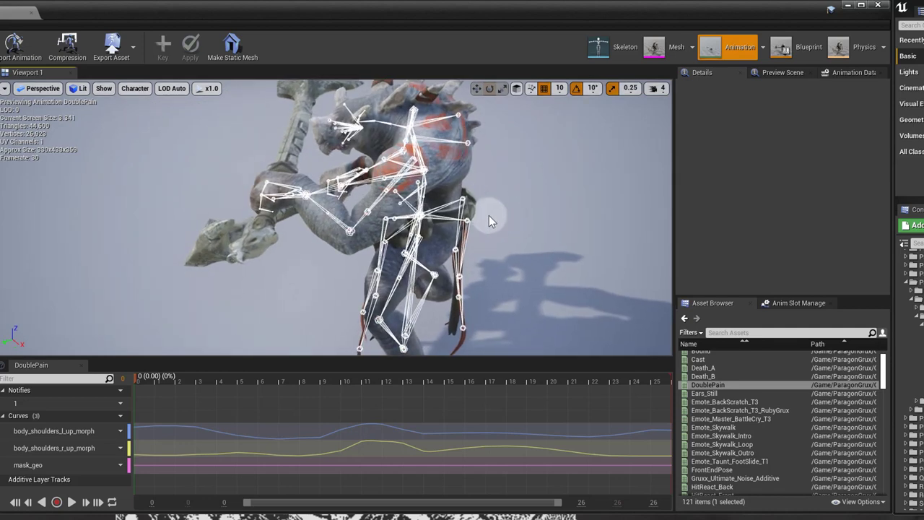
{"action": "right_click_drag", "start_coordinate": [488, 221], "coordinate": [468, 219]}
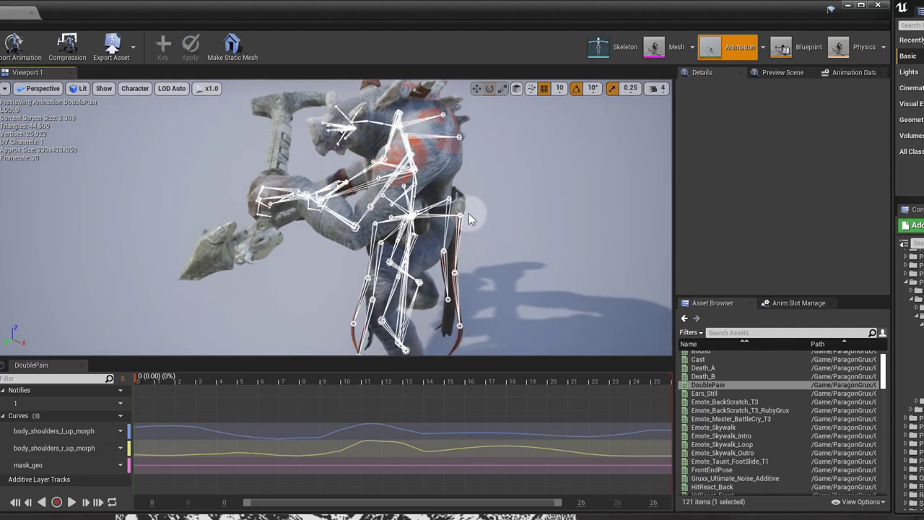
{"action": "right_click_drag", "start_coordinate": [469, 333], "coordinate": [635, 371]}
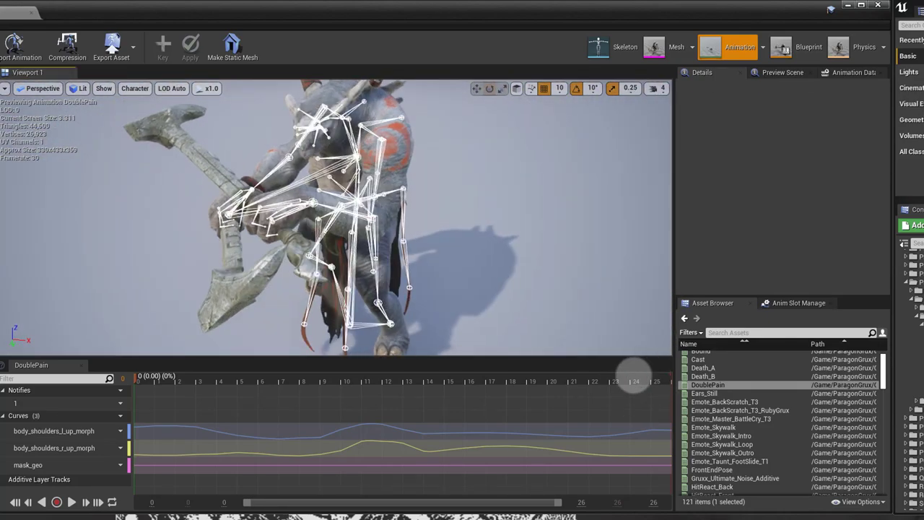
{"action": "right_click_drag", "start_coordinate": [475, 254], "coordinate": [404, 217]}
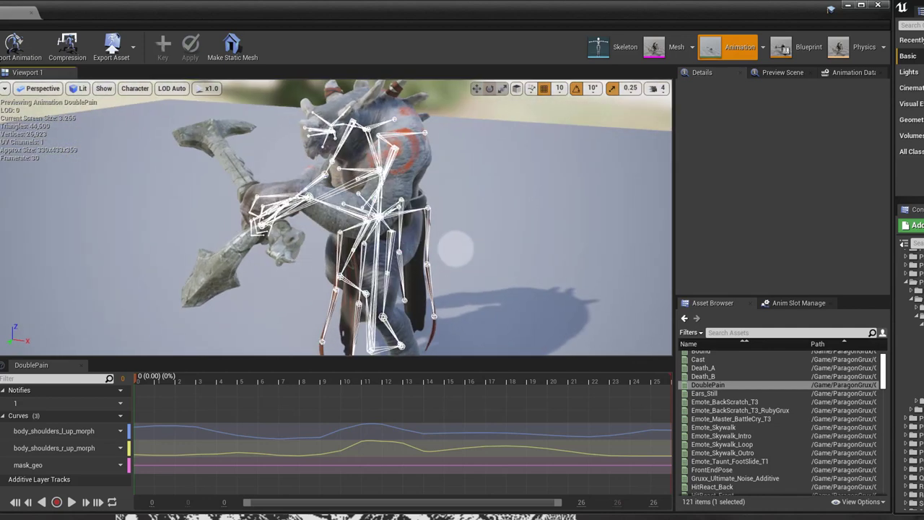
{"action": "right_click_drag", "start_coordinate": [455, 249], "coordinate": [430, 237]}
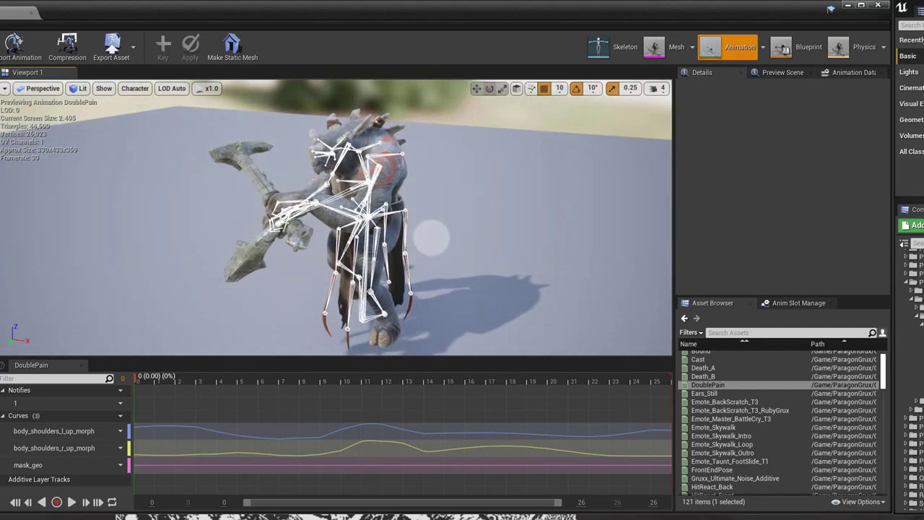
{"action": "key", "text": "ctrl+b"}
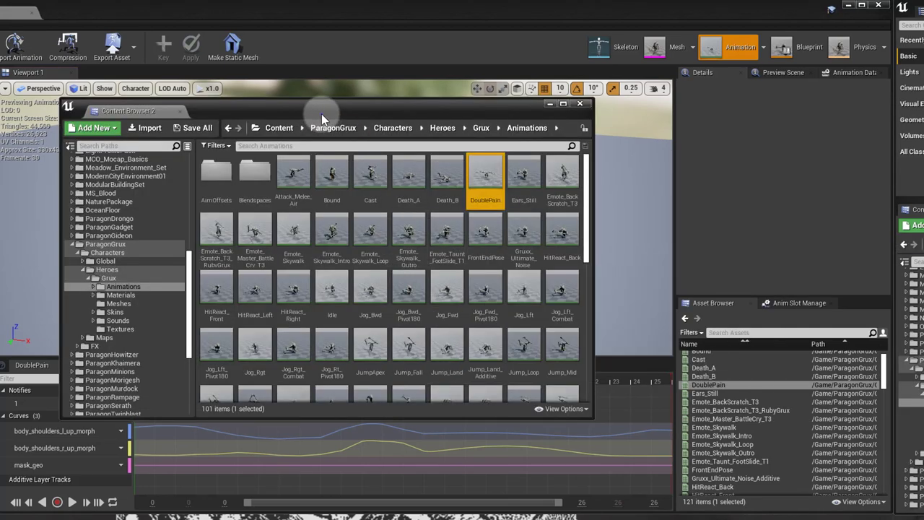
Step: Duplicate DoublePain and retarget the copy onto UE4_Mannequin_Skeleton
{"action": "left_click_drag", "start_coordinate": [321, 114], "coordinate": [308, 118]}
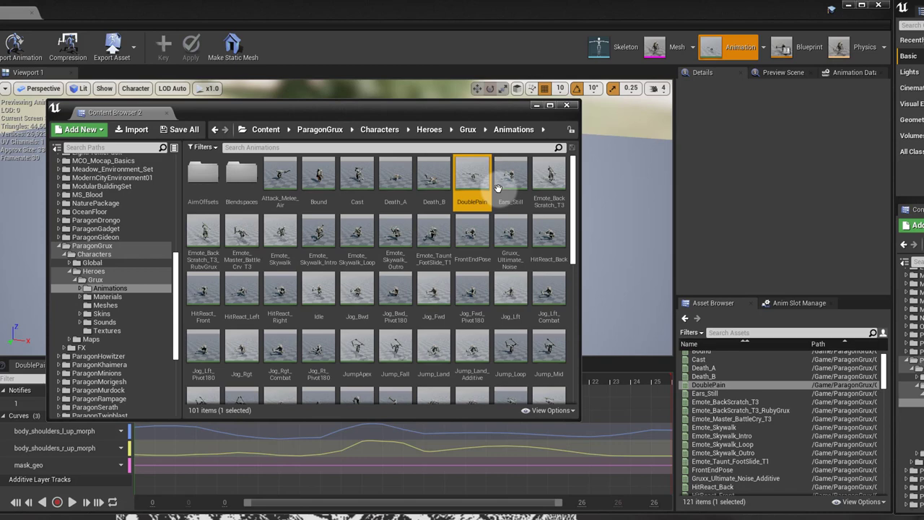
{"action": "right_click", "coordinate": [473, 180]}
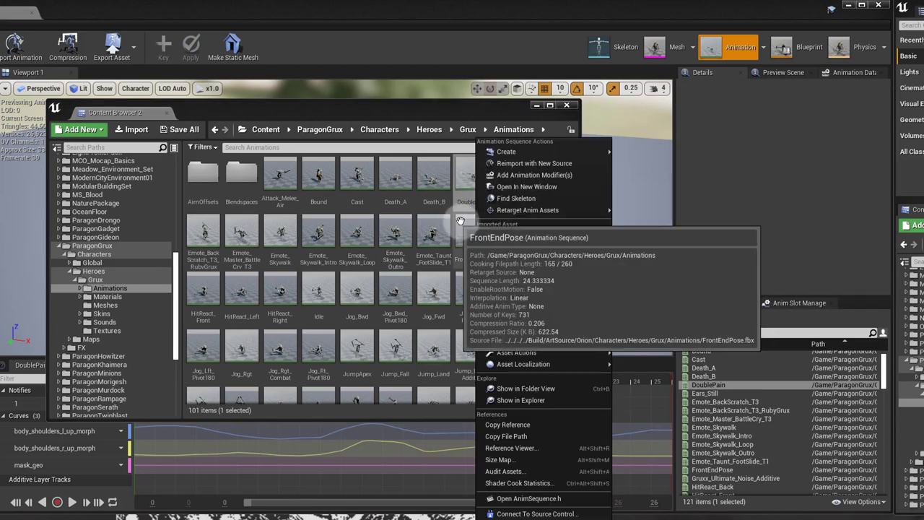
{"action": "mouse_move", "coordinate": [525, 214]}
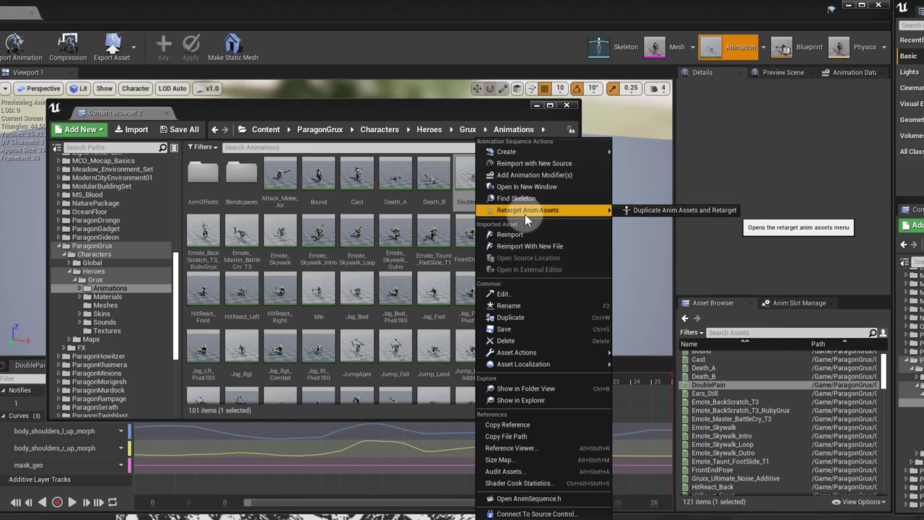
{"action": "left_click", "coordinate": [647, 209]}
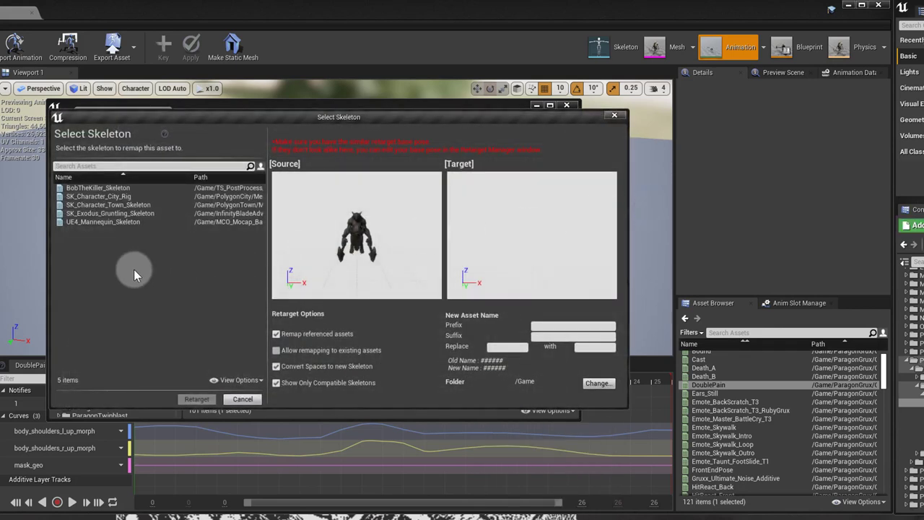
{"action": "left_click", "coordinate": [93, 225]}
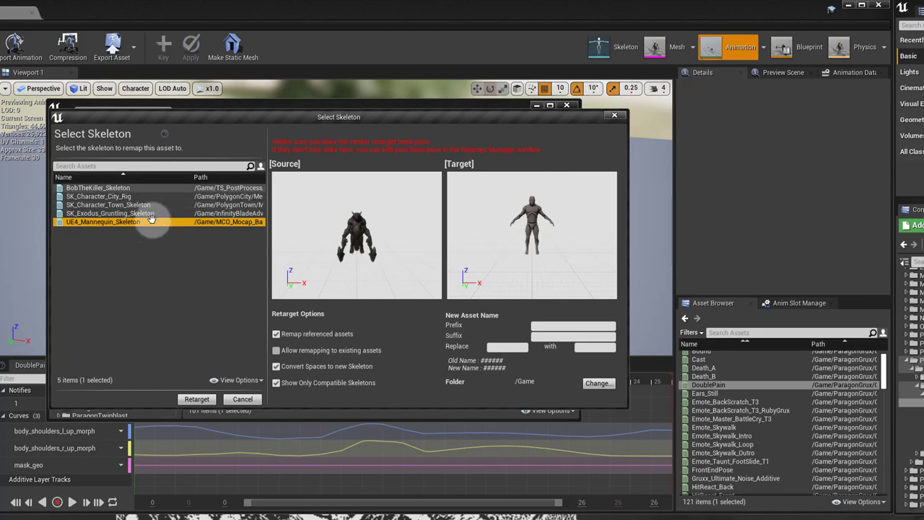
{"action": "left_click", "coordinate": [615, 117]}
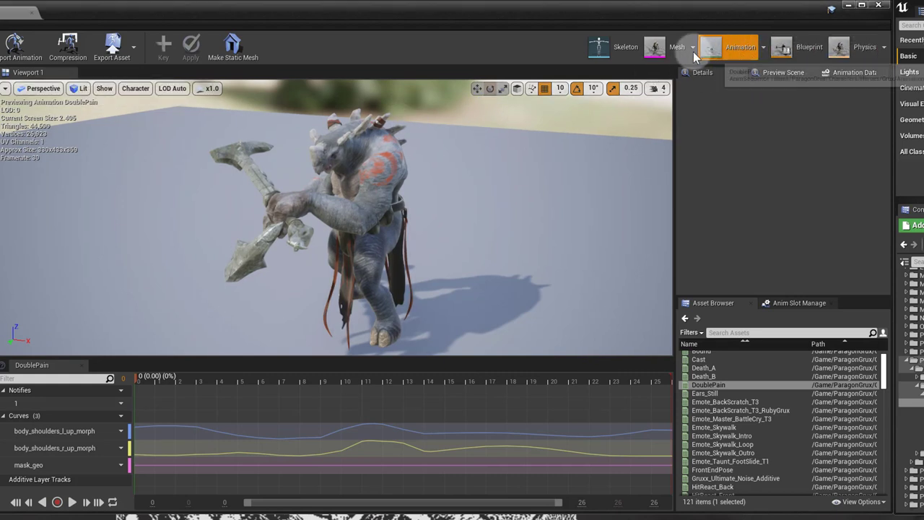
Step: In the Grux skeleton's Retarget Manager, choose the Humanoid rig
{"action": "left_click", "coordinate": [616, 49]}
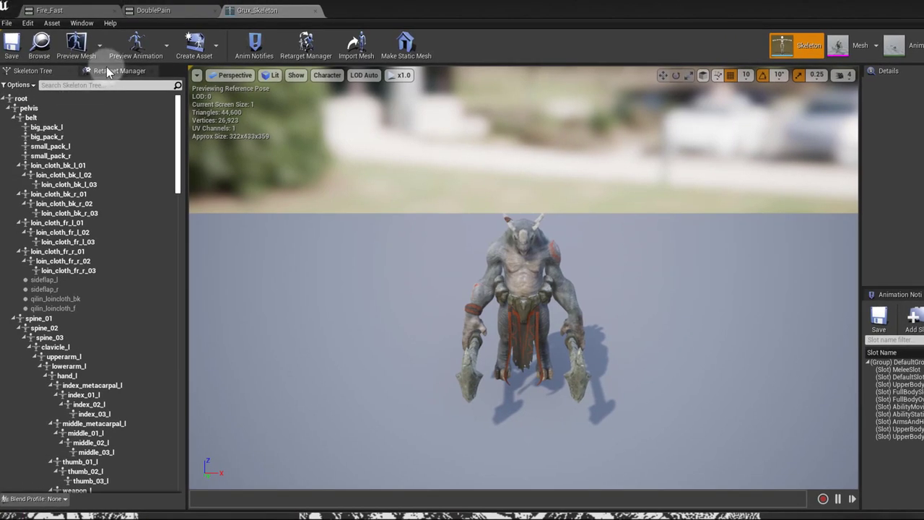
{"action": "left_click", "coordinate": [112, 71]}
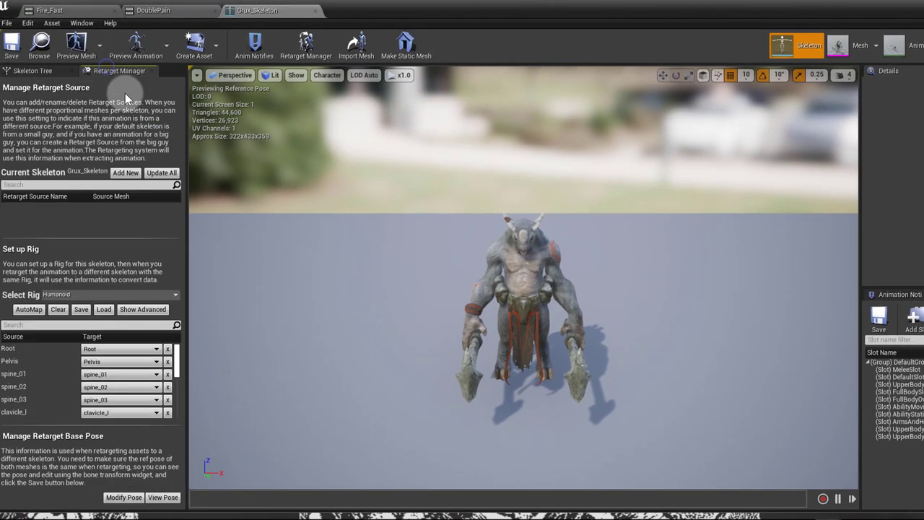
{"action": "left_click", "coordinate": [74, 296]}
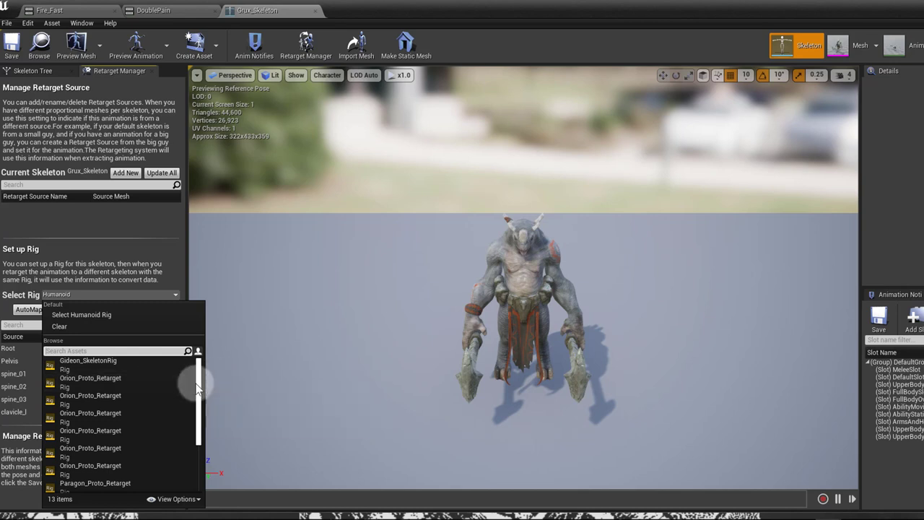
{"action": "left_click", "coordinate": [93, 316]}
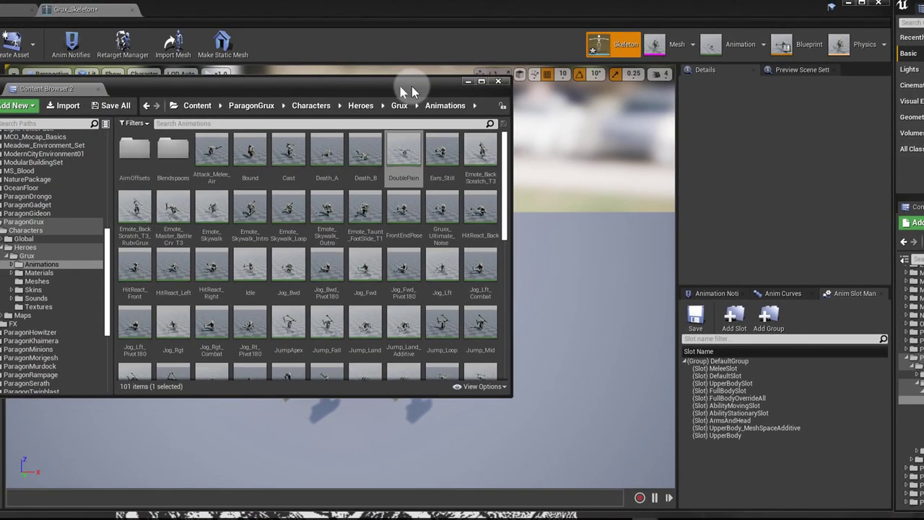
Step: Duplicate DoublePain retargeted to UE4_Mannequin_Skeleton and pick the new copy in /Game
{"action": "left_click_drag", "start_coordinate": [411, 86], "coordinate": [494, 86]}
{"action": "right_click", "coordinate": [508, 142]}
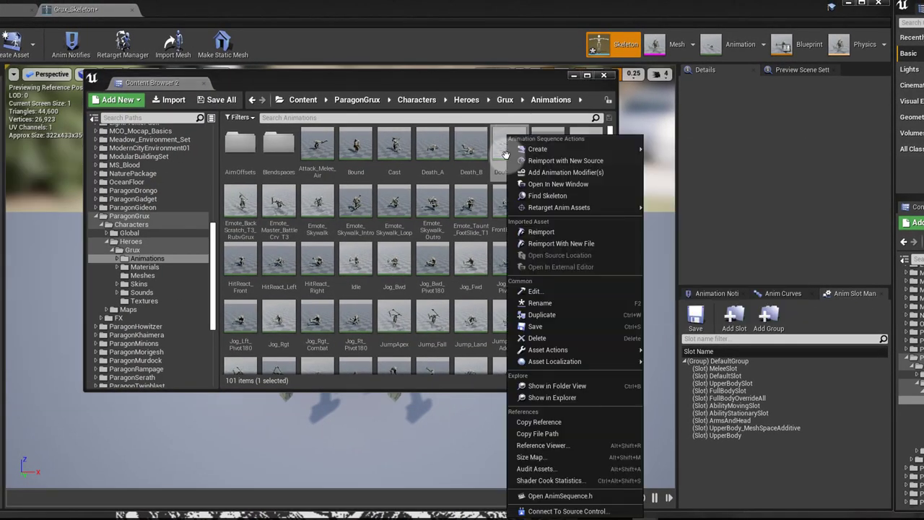
{"action": "mouse_move", "coordinate": [549, 210]}
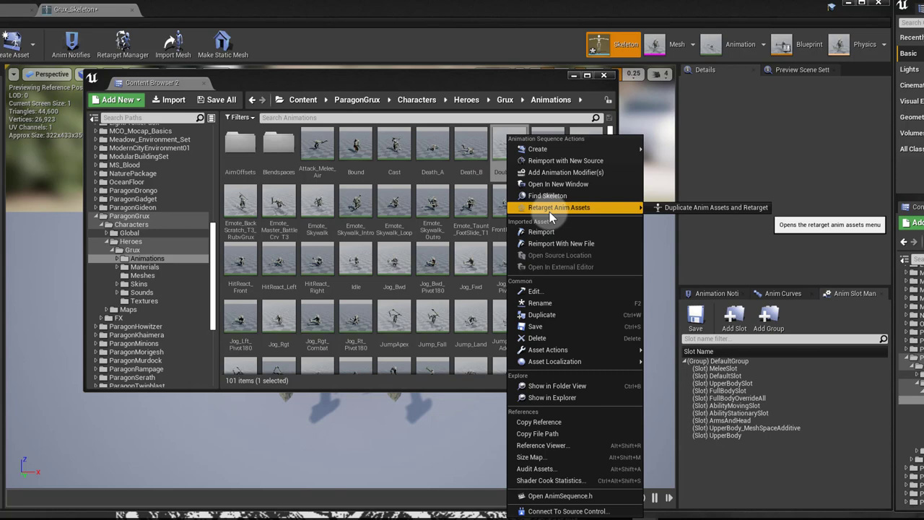
{"action": "left_click", "coordinate": [651, 208]}
{"action": "left_click", "coordinate": [114, 272]}
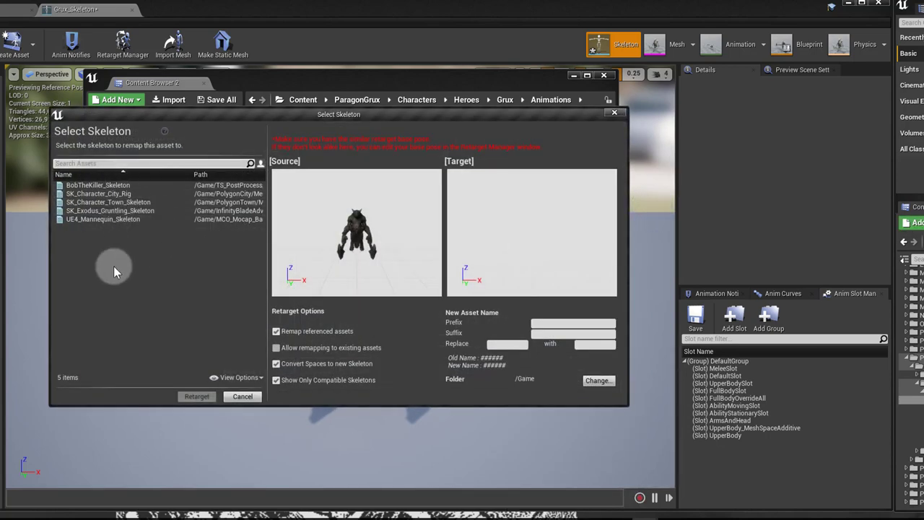
{"action": "left_click", "coordinate": [123, 219]}
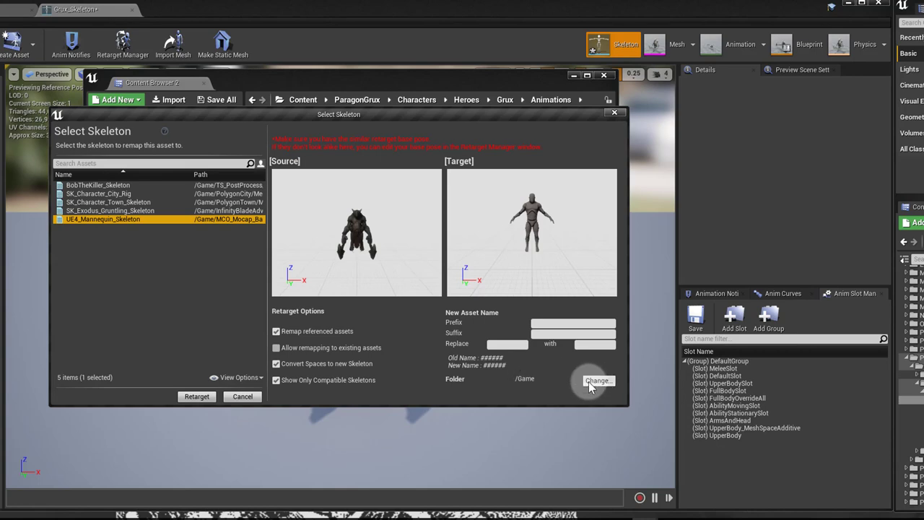
{"action": "left_click", "coordinate": [195, 396]}
{"action": "left_click", "coordinate": [290, 344]}
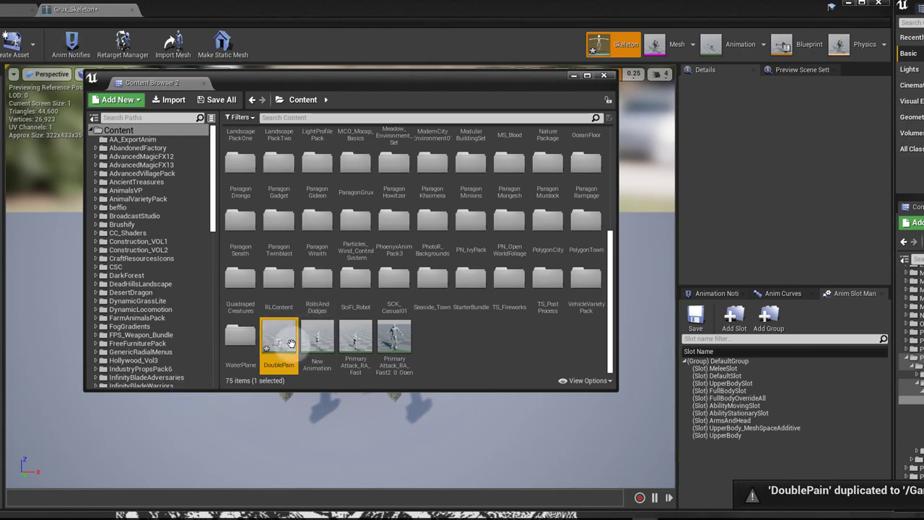
{"action": "left_click", "coordinate": [335, 88]}
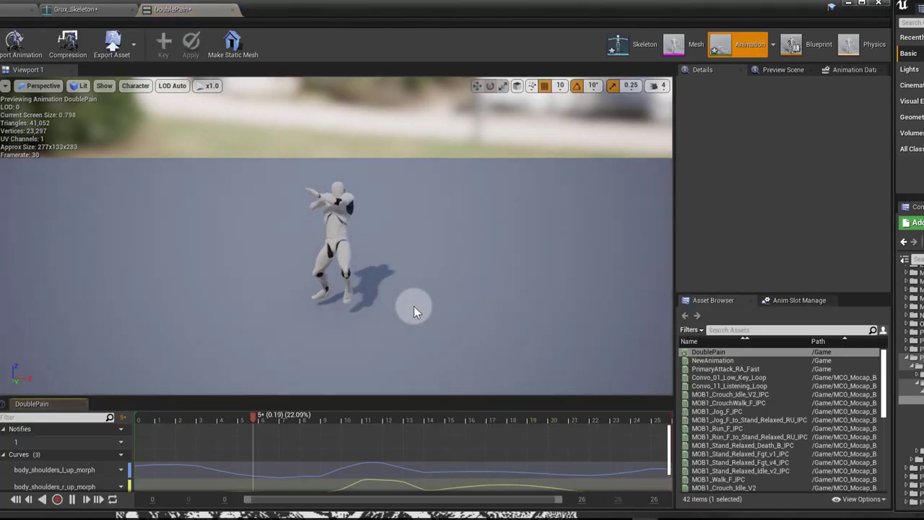
Step: Preview the retargeted DoublePain on the mannequin, then pause and rewind to frame 0
{"action": "left_click_drag", "start_coordinate": [411, 333], "coordinate": [503, 329]}
{"action": "left_click_drag", "start_coordinate": [349, 265], "coordinate": [353, 280]}
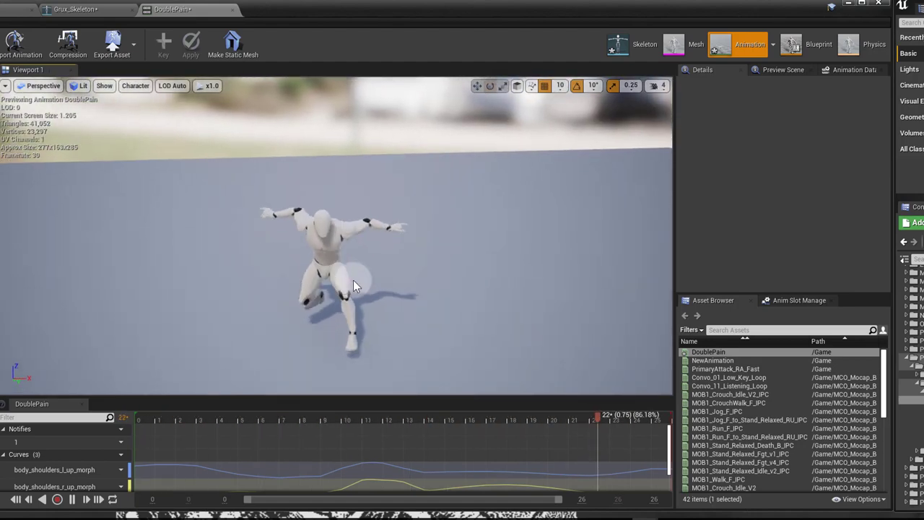
{"action": "left_click", "coordinate": [72, 499]}
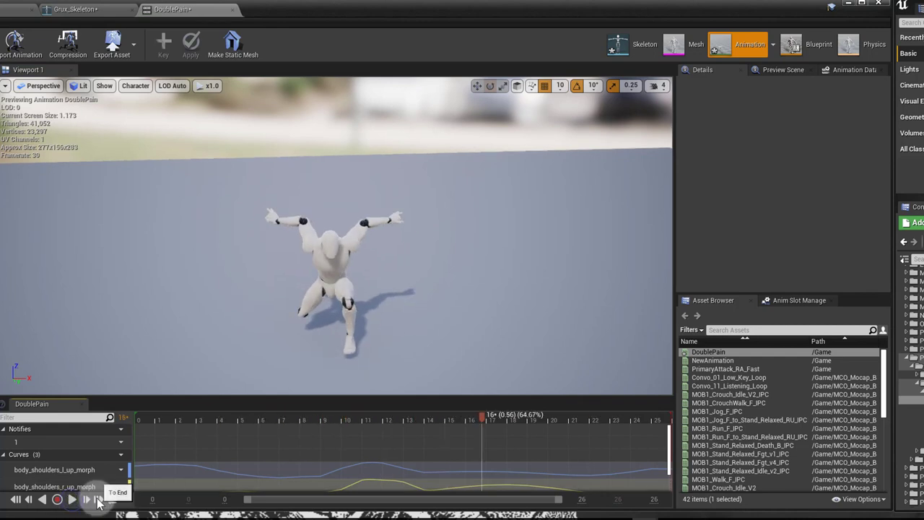
{"action": "left_click", "coordinate": [17, 501]}
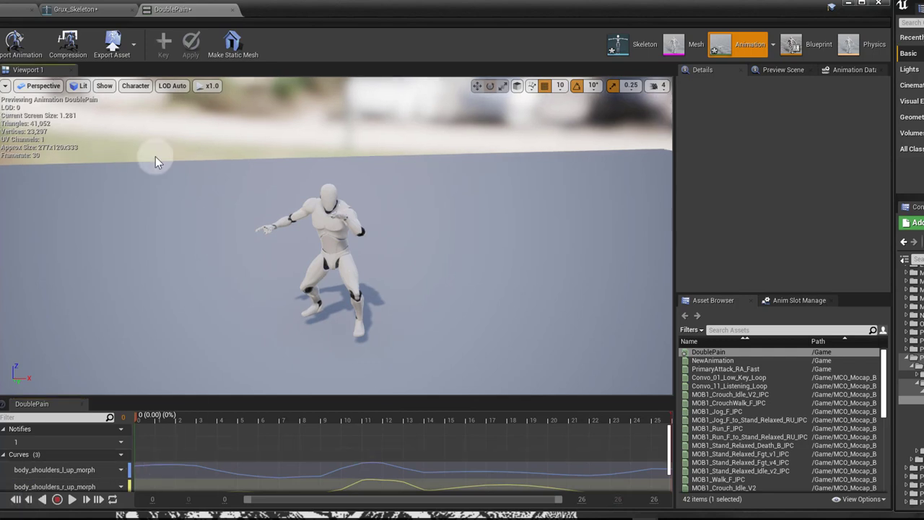
Step: Check the Export Asset options without exporting, then return to Cascadeur
{"action": "left_click", "coordinate": [122, 52]}
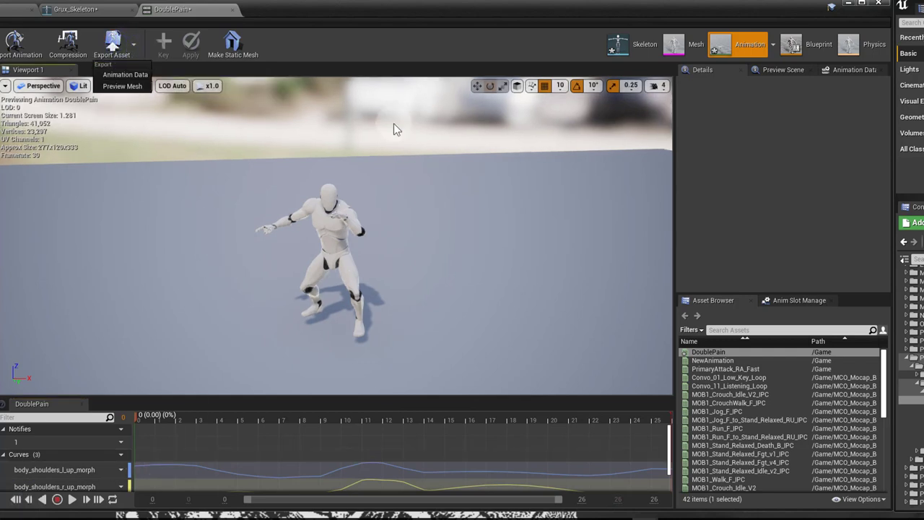
{"action": "left_click", "coordinate": [348, 48]}
{"action": "left_click", "coordinate": [362, 285]}
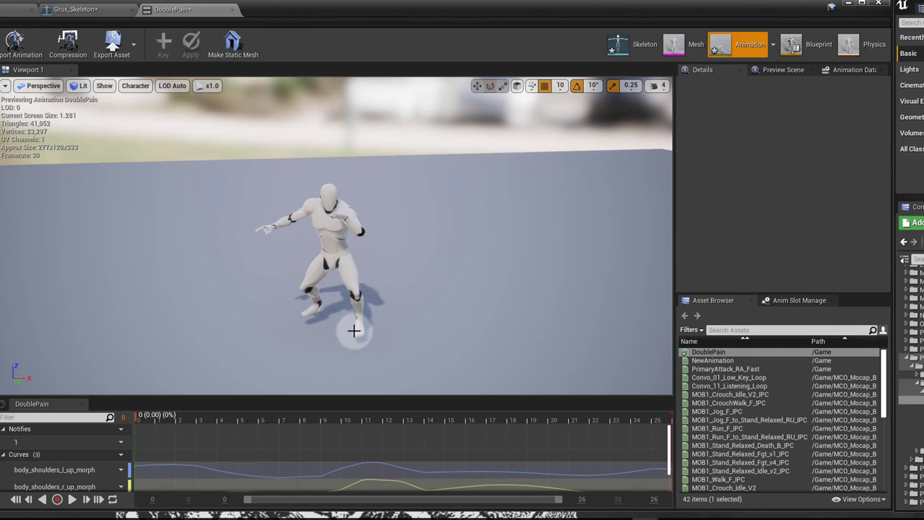
{"action": "left_click", "coordinate": [326, 446]}
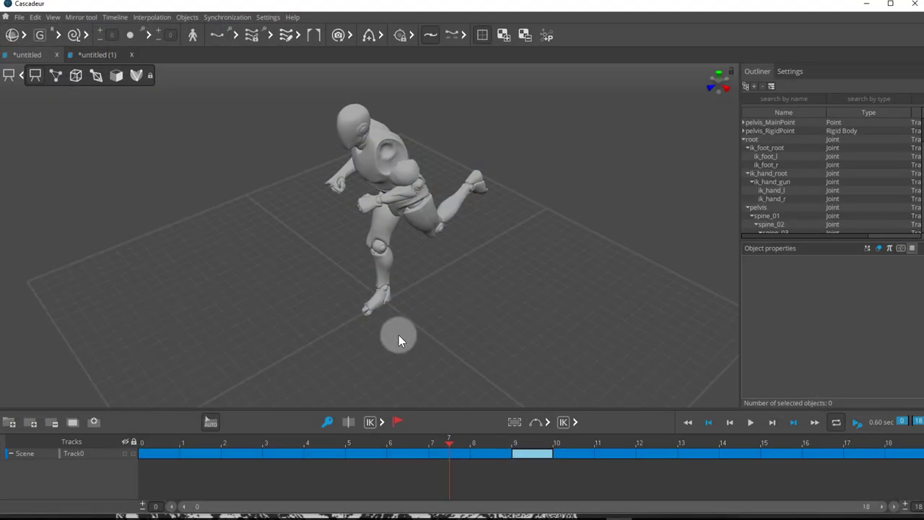
Step: Play the Cascadeur character animation while orbiting around it, then stop playback
{"action": "right_click_drag", "start_coordinate": [300, 287], "coordinate": [473, 249]}
{"action": "key", "text": "space"}
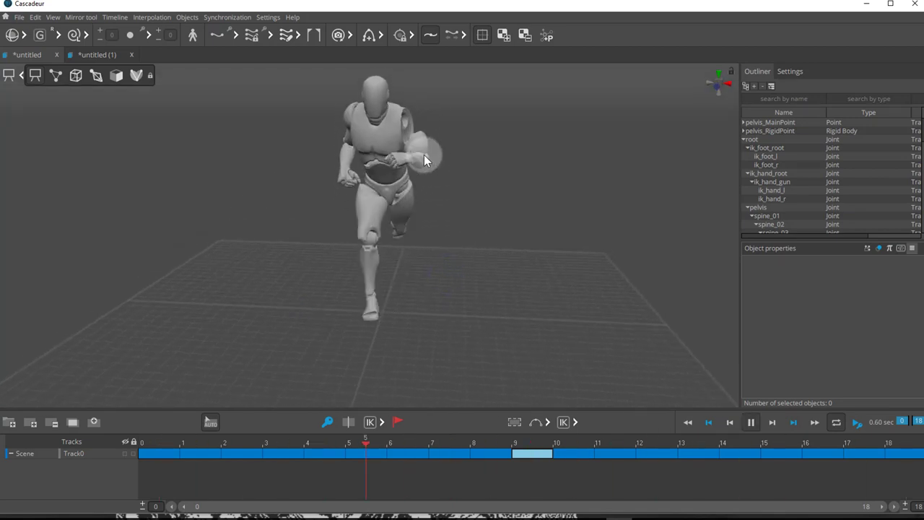
{"action": "right_click_drag", "start_coordinate": [454, 270], "coordinate": [362, 183]}
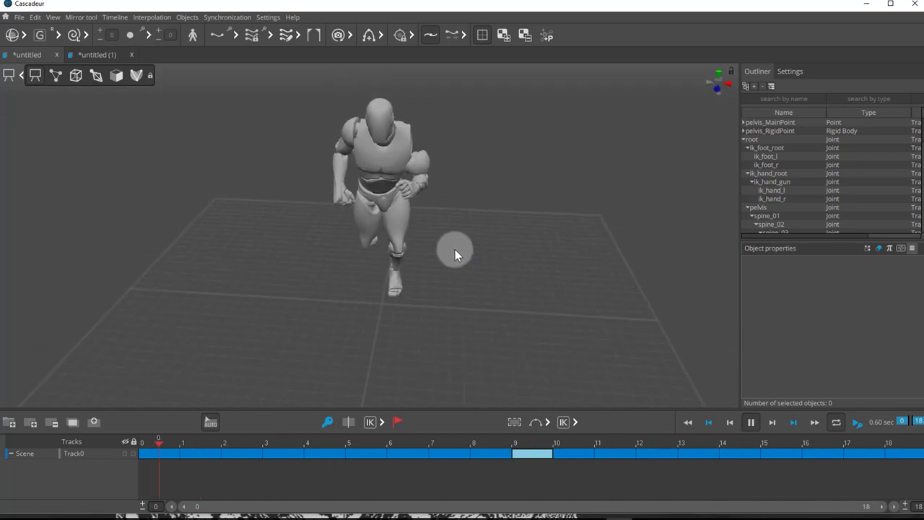
{"action": "right_click_drag", "start_coordinate": [455, 249], "coordinate": [337, 294]}
{"action": "key", "text": "space"}
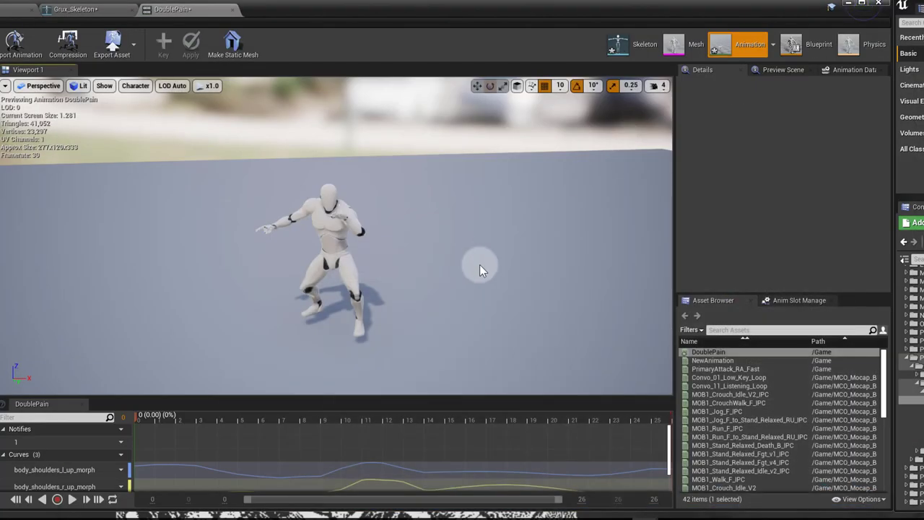
{"action": "right_click_drag", "start_coordinate": [480, 264], "coordinate": [458, 289]}
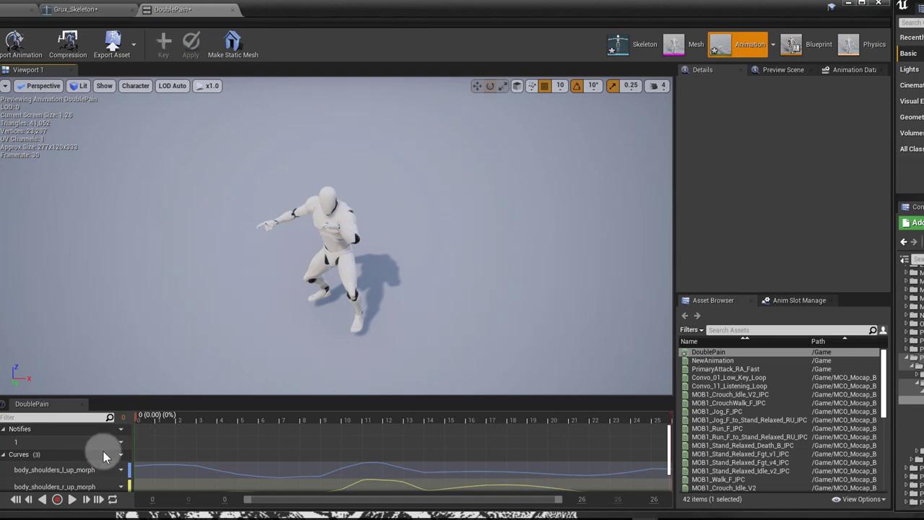
Step: Record the mannequin's DoublePain playback as a new animation named ATTACK
{"action": "left_click", "coordinate": [57, 500]}
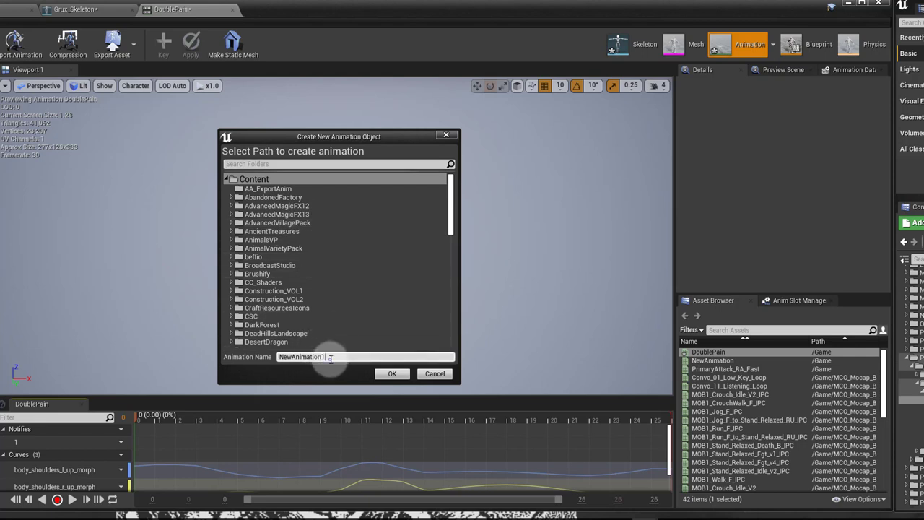
{"action": "left_click_drag", "start_coordinate": [333, 357], "coordinate": [265, 361]}
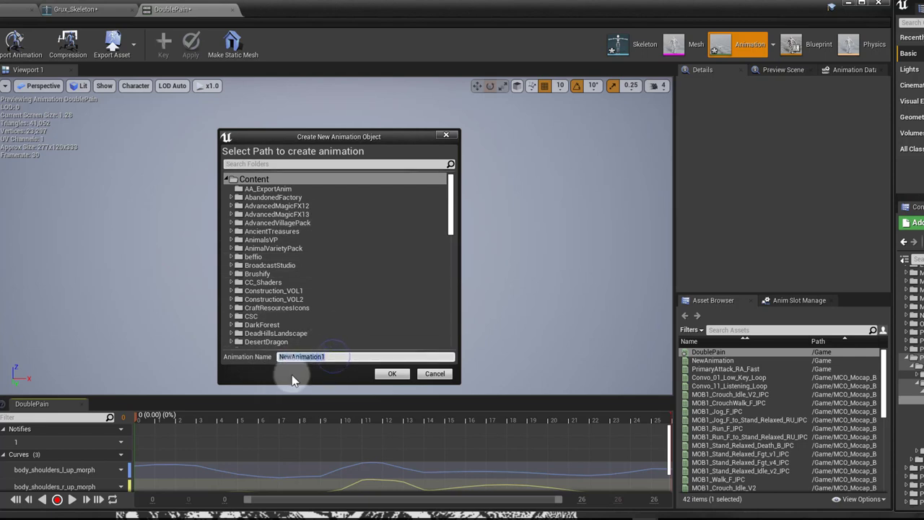
{"action": "type", "text": "ATTACK"}
{"action": "left_click", "coordinate": [392, 374]}
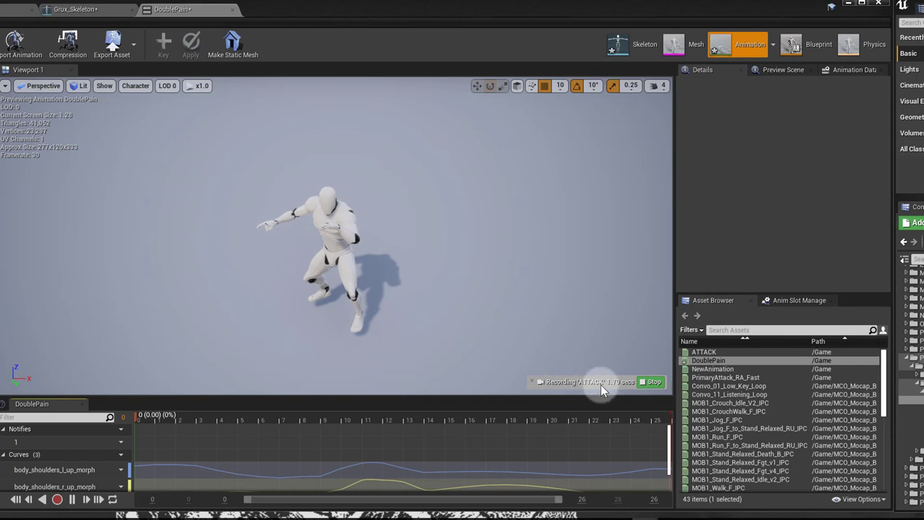
{"action": "left_click", "coordinate": [72, 498]}
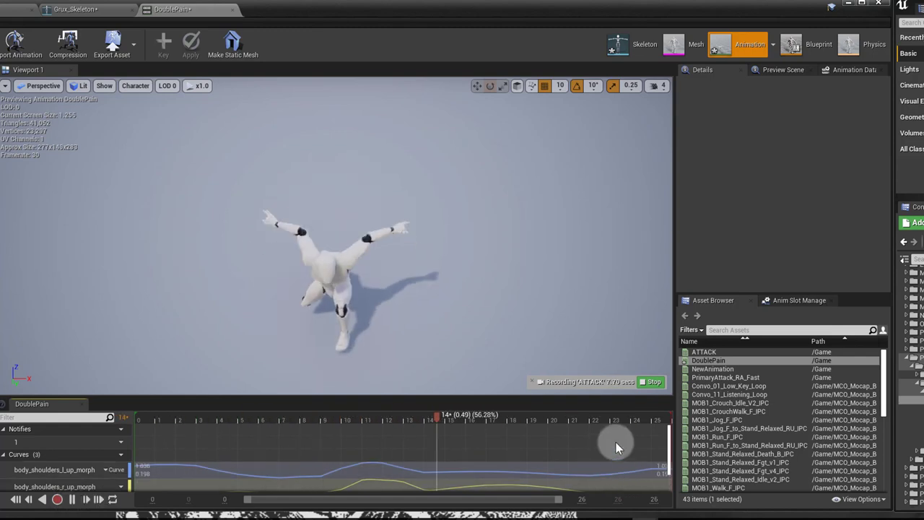
{"action": "left_click", "coordinate": [654, 381]}
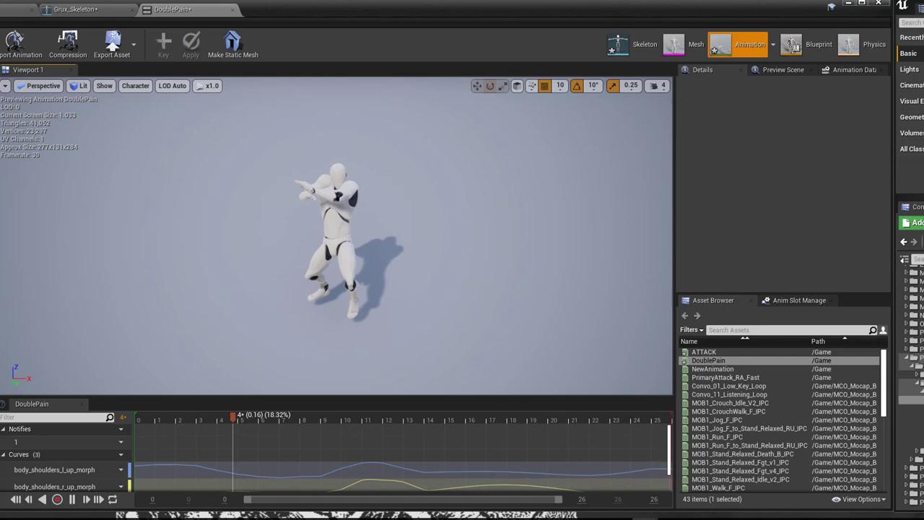
Step: Open the ATTACK animation from the asset browser and scrub back to frame 114
{"action": "key", "text": "ctrl+shift+f"}
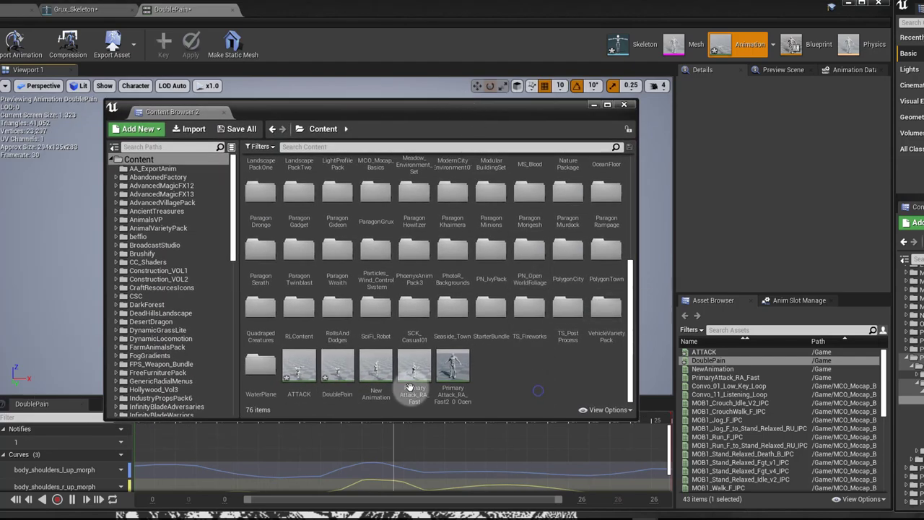
{"action": "left_click", "coordinate": [294, 374]}
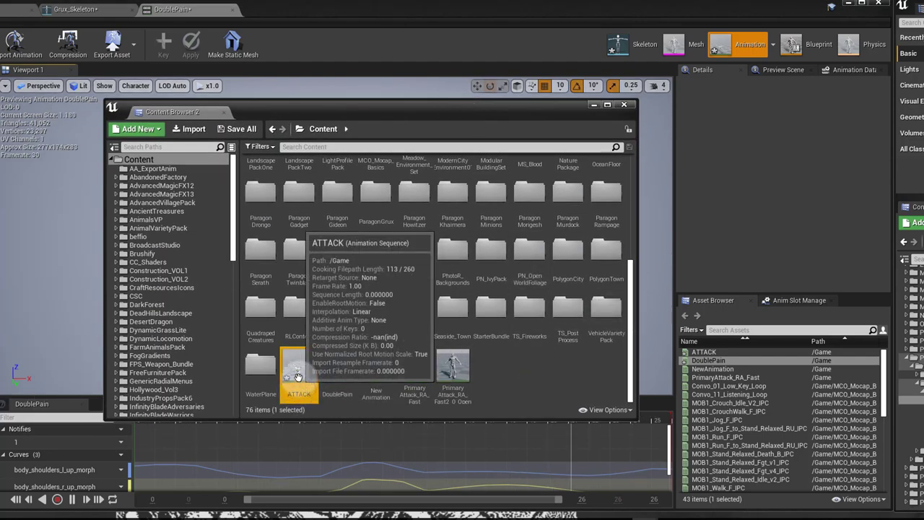
{"action": "double_click", "coordinate": [297, 375]}
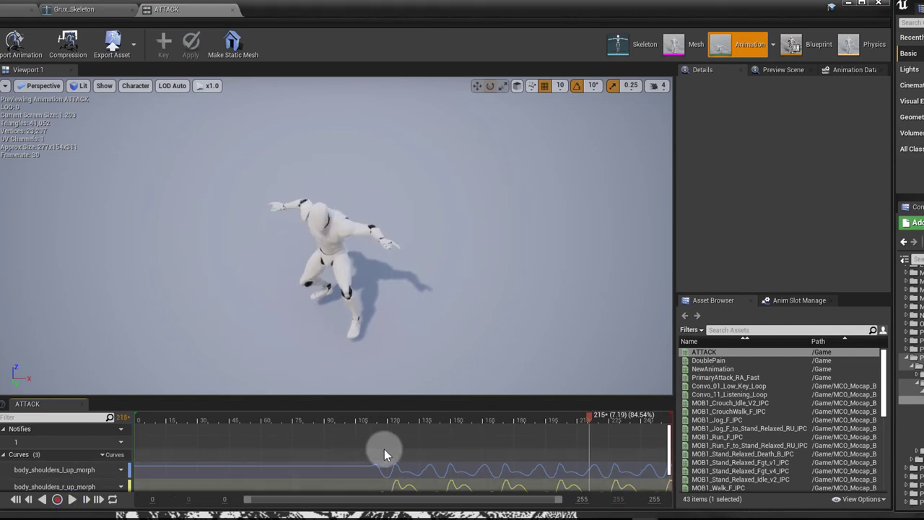
{"action": "left_click_drag", "start_coordinate": [378, 415], "coordinate": [376, 424]}
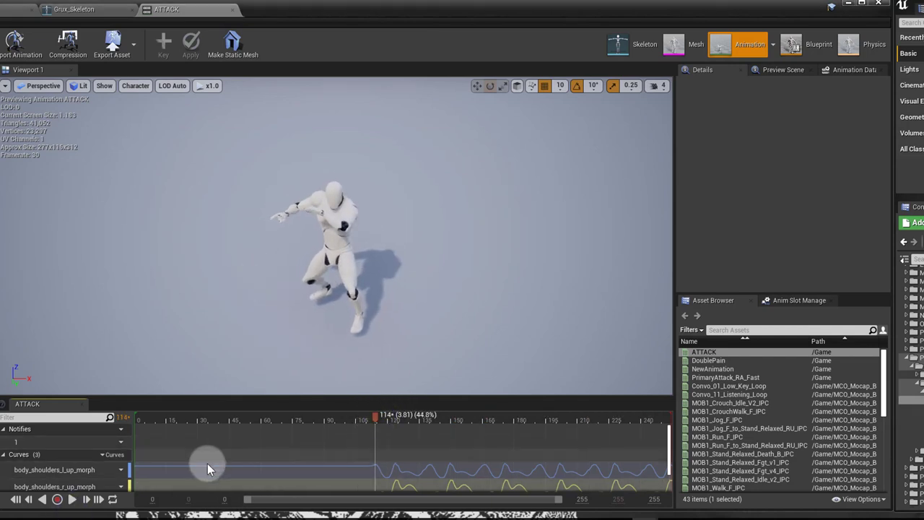
Step: Remove all curves from the ATTACK animation
{"action": "left_click", "coordinate": [115, 454]}
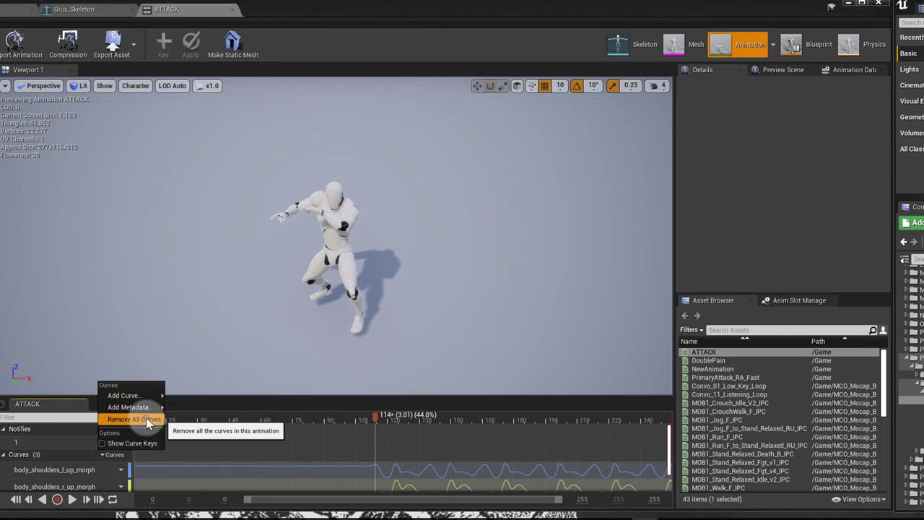
{"action": "left_click", "coordinate": [137, 420]}
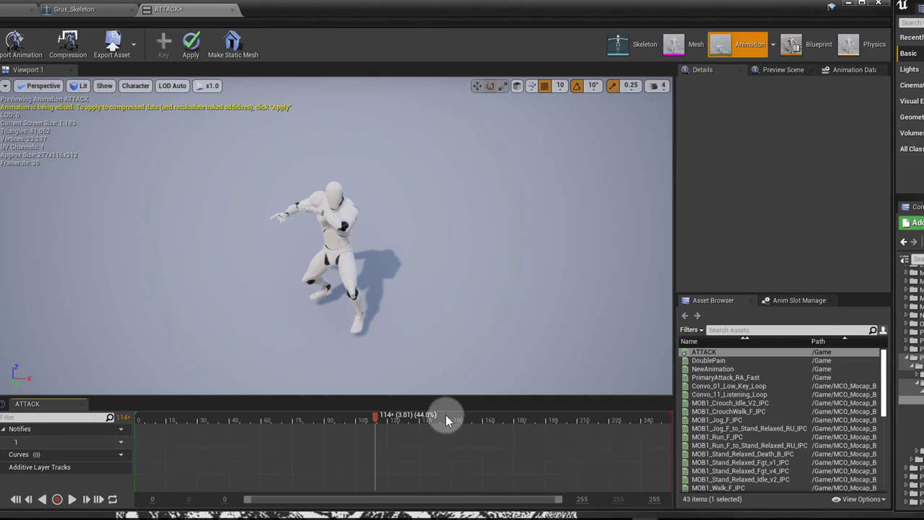
{"action": "mouse_move", "coordinate": [375, 422]}
{"action": "left_mouse_down"}
{"action": "mouse_move", "coordinate": [355, 419]}
{"action": "mouse_move", "coordinate": [379, 425]}
{"action": "mouse_move", "coordinate": [371, 425]}
{"action": "left_mouse_up"}
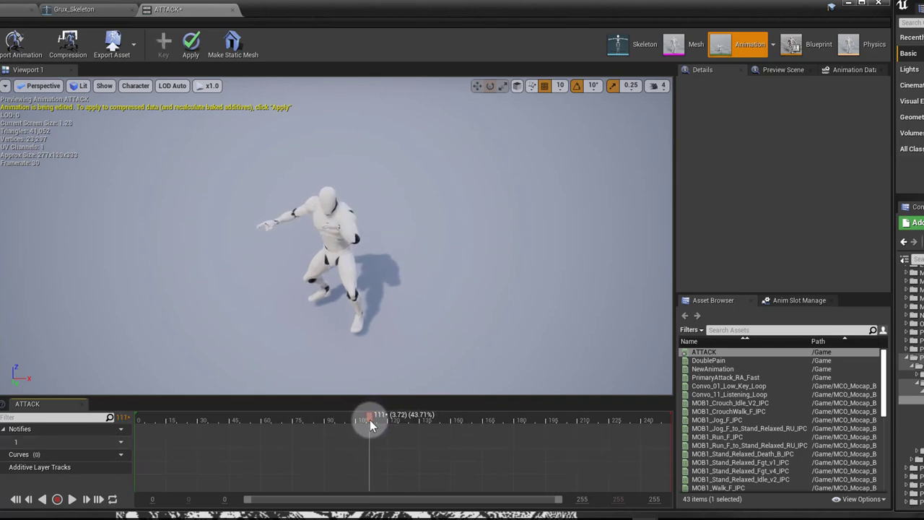
{"action": "scroll", "coordinate": [374, 446], "scroll_direction": "up", "scroll_amount": 6}
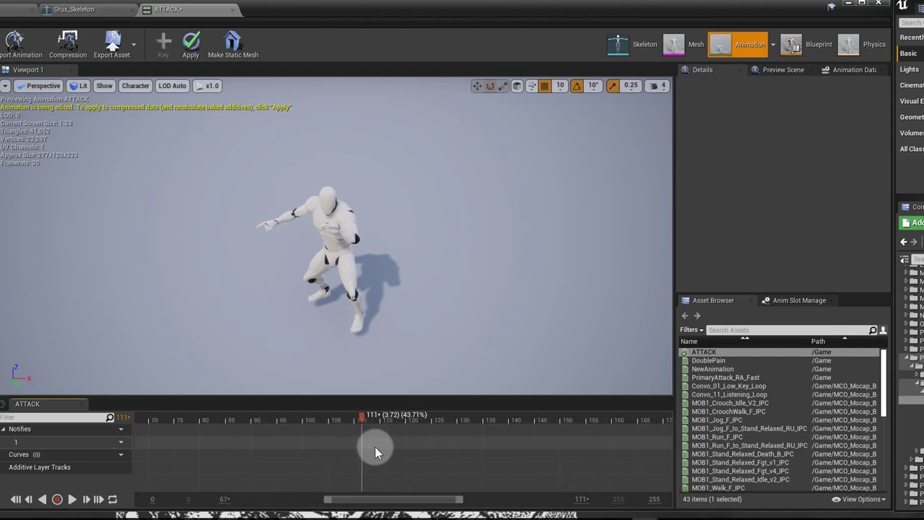
Step: Settle the playhead on frame 112 and apply the pending animation edits
{"action": "left_click_drag", "start_coordinate": [339, 419], "coordinate": [348, 419]}
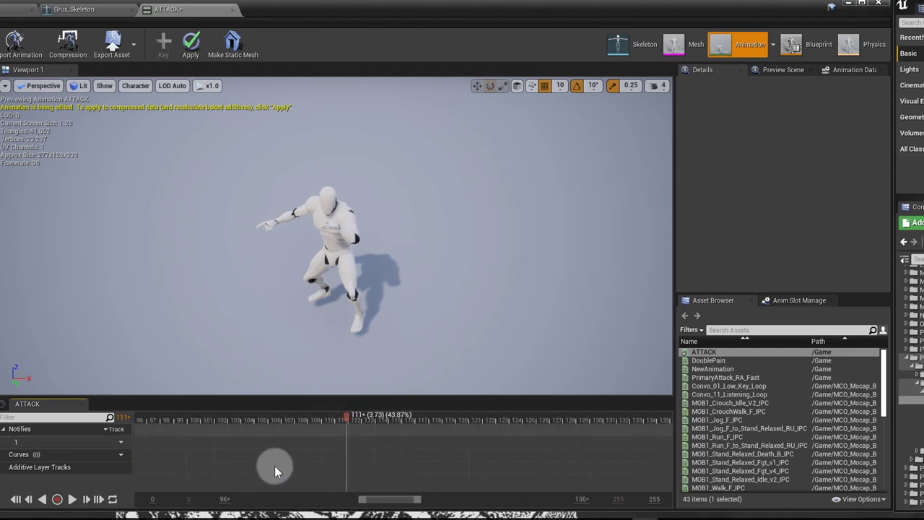
{"action": "left_click", "coordinate": [87, 500]}
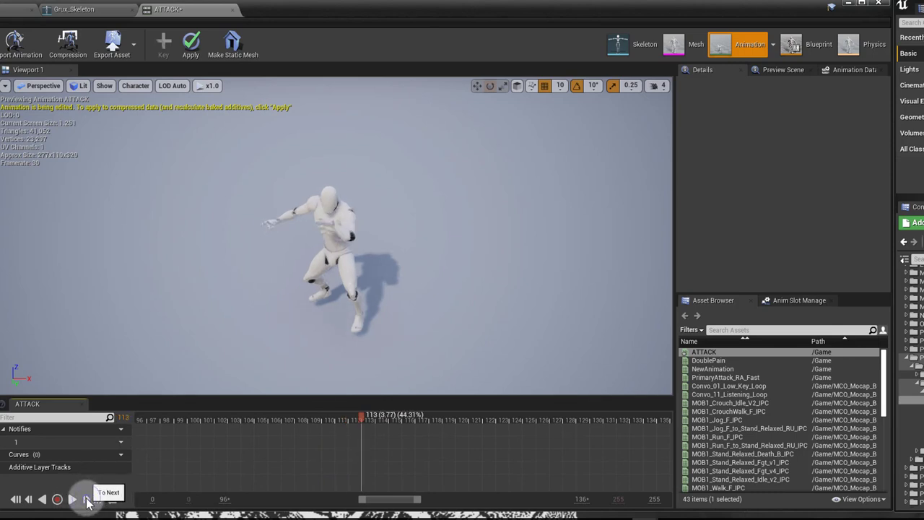
{"action": "left_click", "coordinate": [30, 499]}
{"action": "left_click", "coordinate": [29, 500]}
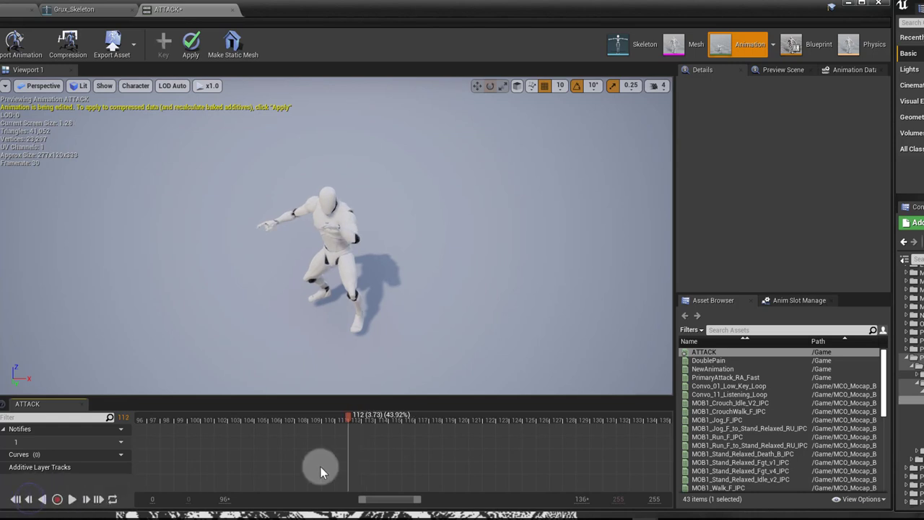
{"action": "left_click", "coordinate": [356, 432]}
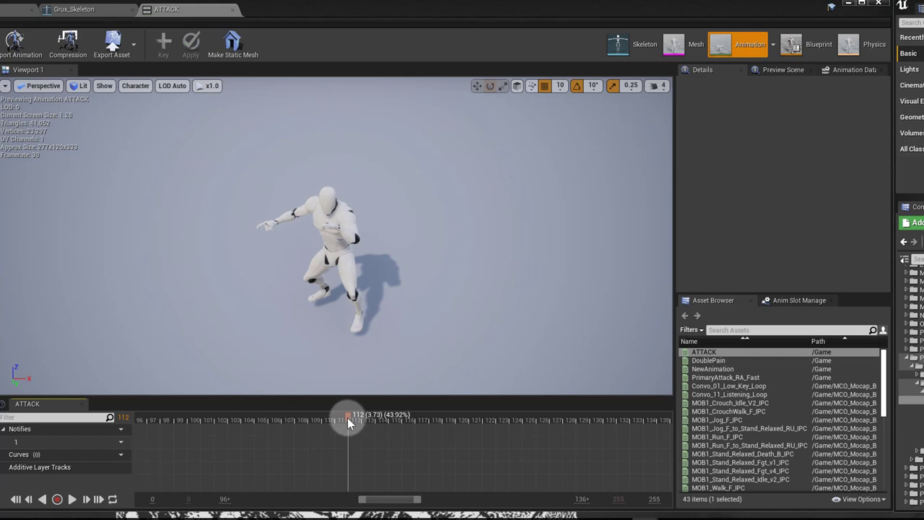
Step: Remove frames 0 to 112 from the ATTACK animation and scrub through the result
{"action": "right_click", "coordinate": [347, 423]}
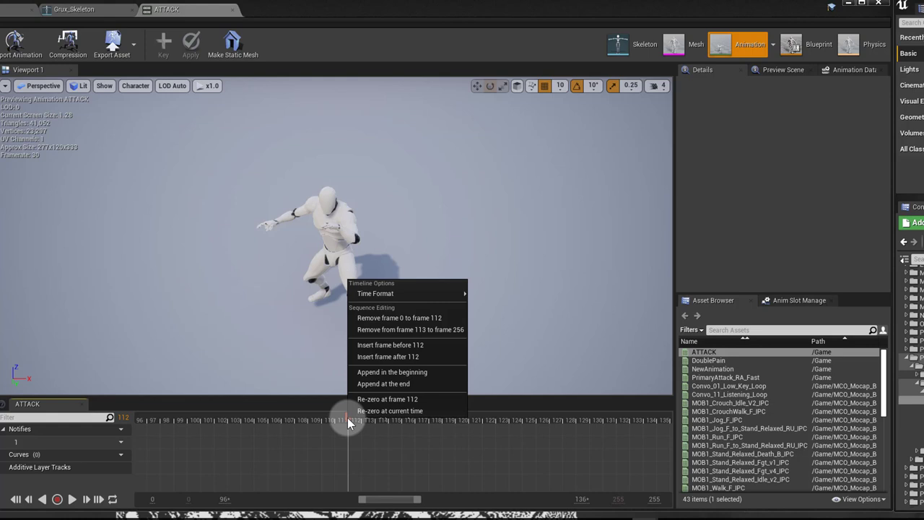
{"action": "left_click", "coordinate": [421, 318]}
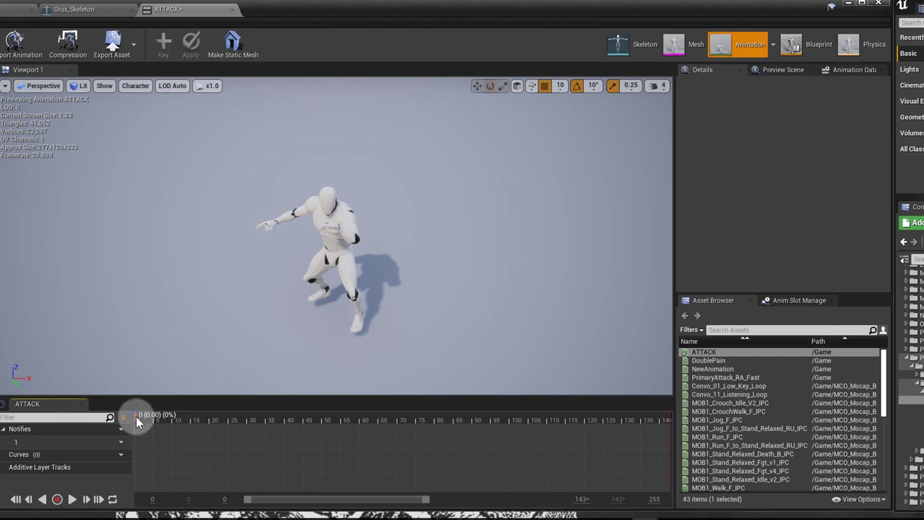
{"action": "left_click_drag", "start_coordinate": [136, 417], "coordinate": [245, 417]}
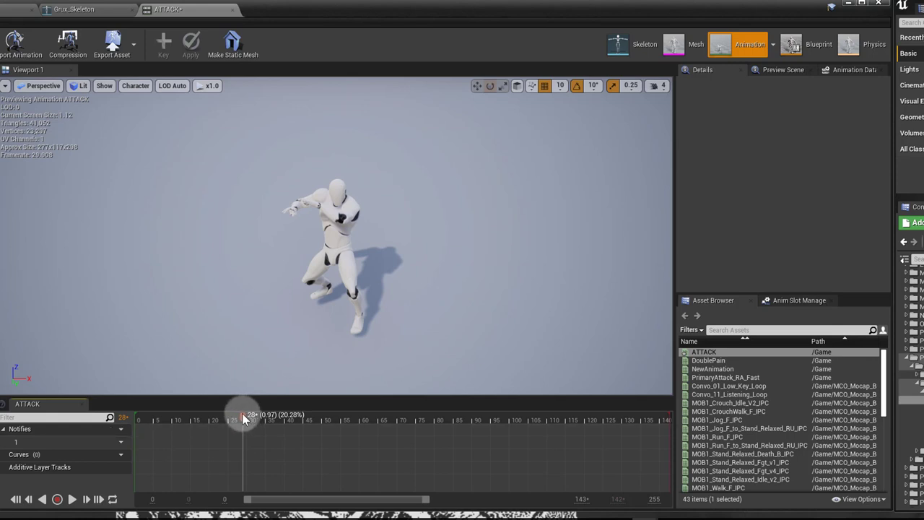
Step: Remove every frame after frame 28, then play back the trimmed attack
{"action": "right_click", "coordinate": [243, 418]}
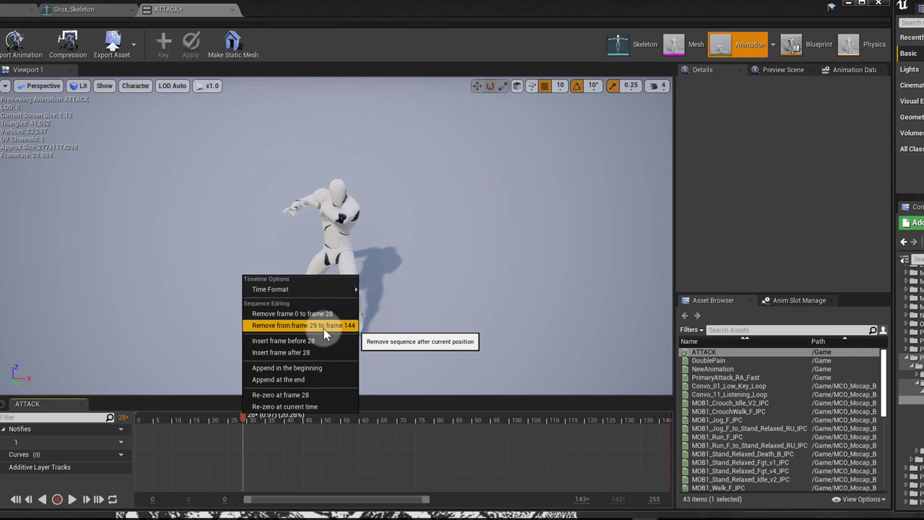
{"action": "left_click", "coordinate": [345, 328]}
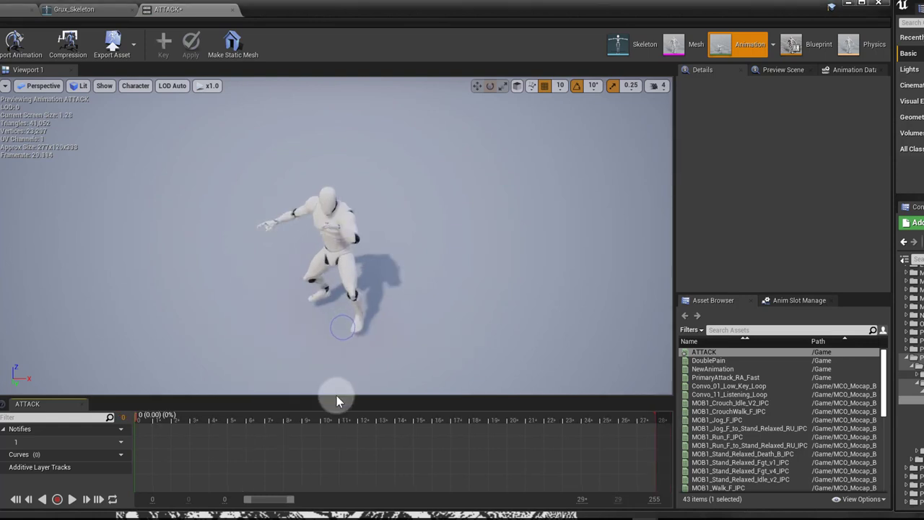
{"action": "left_click", "coordinate": [72, 499]}
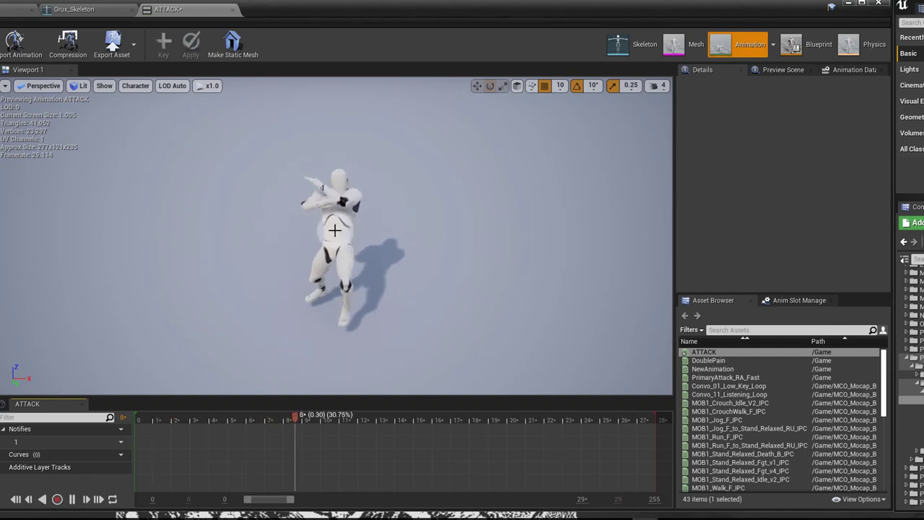
{"action": "left_click", "coordinate": [73, 499]}
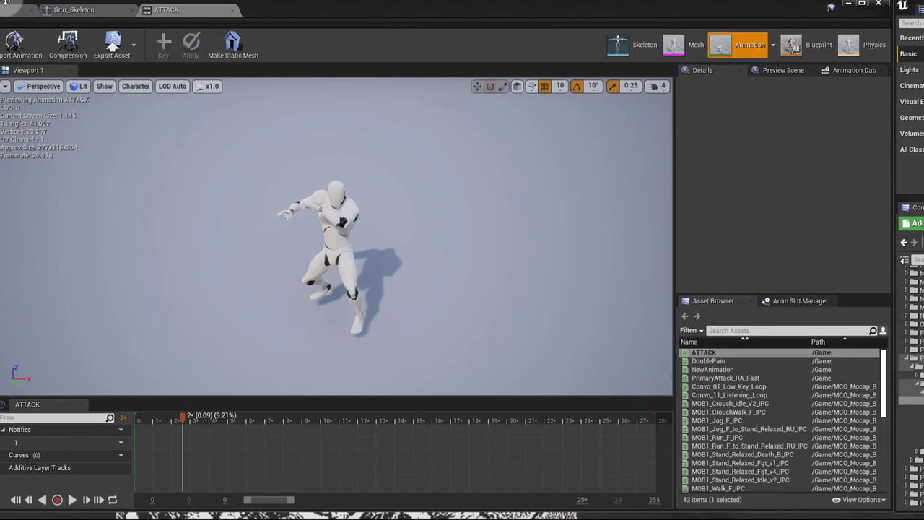
Step: Export the skeleton's animation data, saving it as ATTACK on the Desktop
{"action": "left_click", "coordinate": [125, 49]}
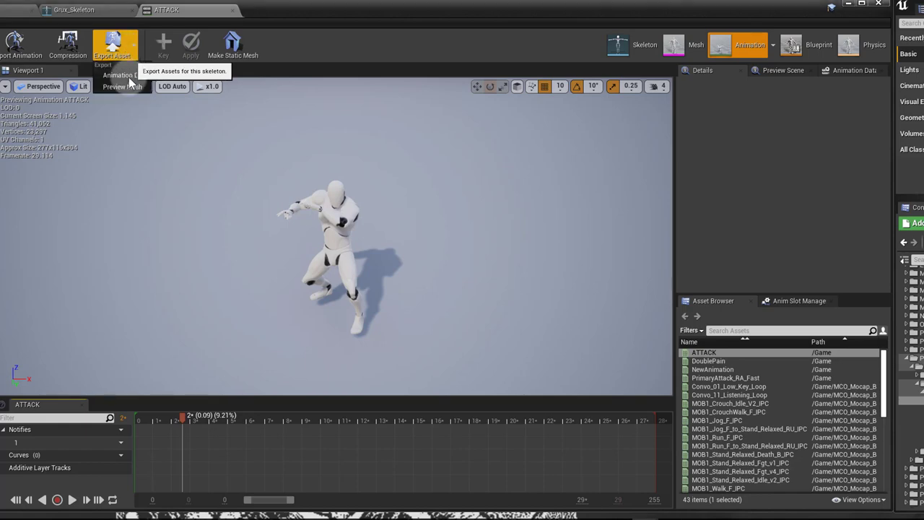
{"action": "left_click", "coordinate": [134, 77]}
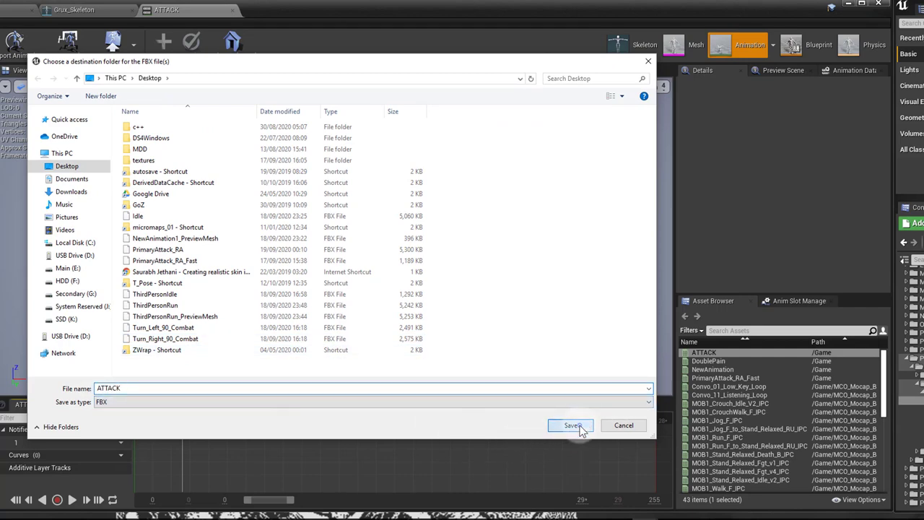
{"action": "left_click", "coordinate": [573, 426]}
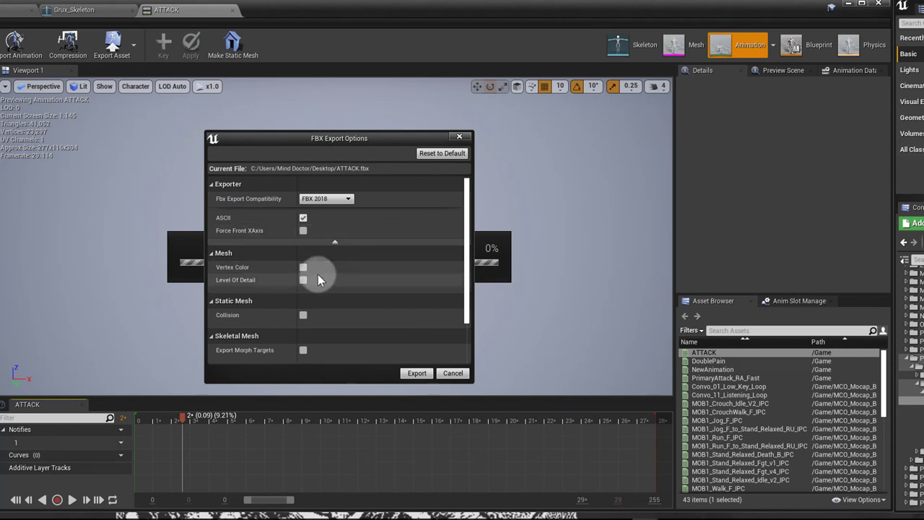
Step: Keep FBX 2018 compatibility in the FBX Export Options and run the export
{"action": "left_click", "coordinate": [344, 200]}
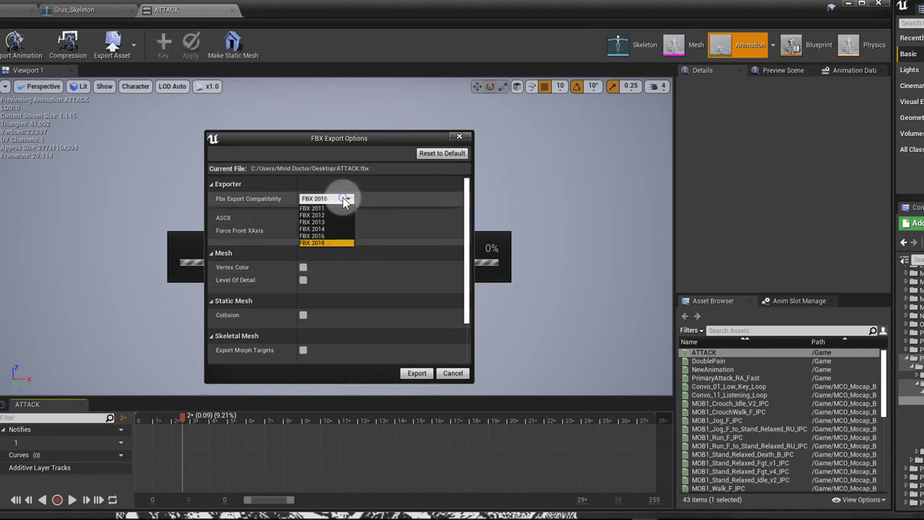
{"action": "left_click", "coordinate": [344, 200]}
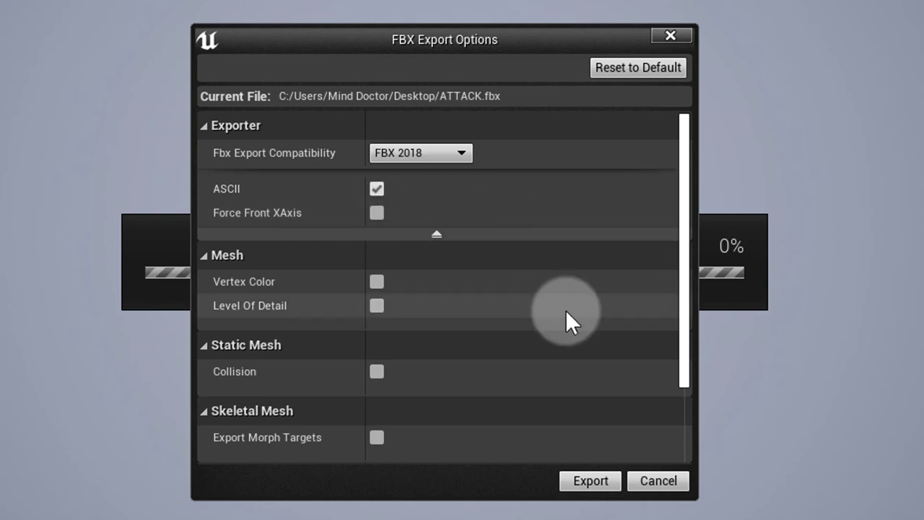
{"action": "scroll", "coordinate": [507, 274], "scroll_direction": "down", "scroll_amount": 4}
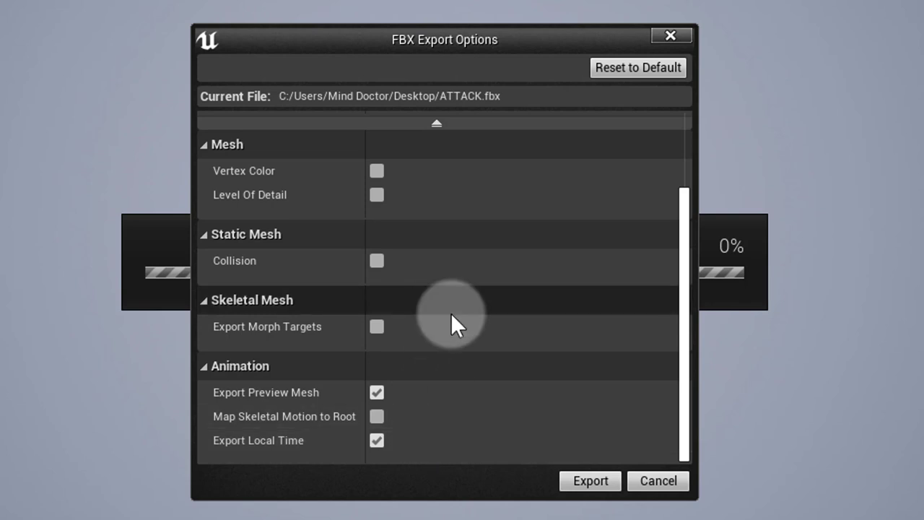
{"action": "scroll", "coordinate": [432, 296], "scroll_direction": "up", "scroll_amount": 2}
{"action": "scroll", "coordinate": [494, 405], "scroll_direction": "down", "scroll_amount": 2}
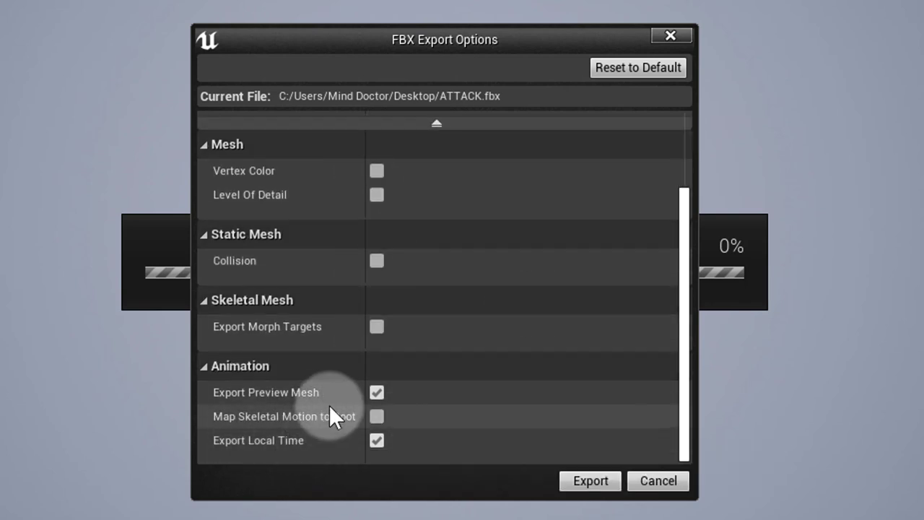
{"action": "mouse_move", "coordinate": [323, 397]}
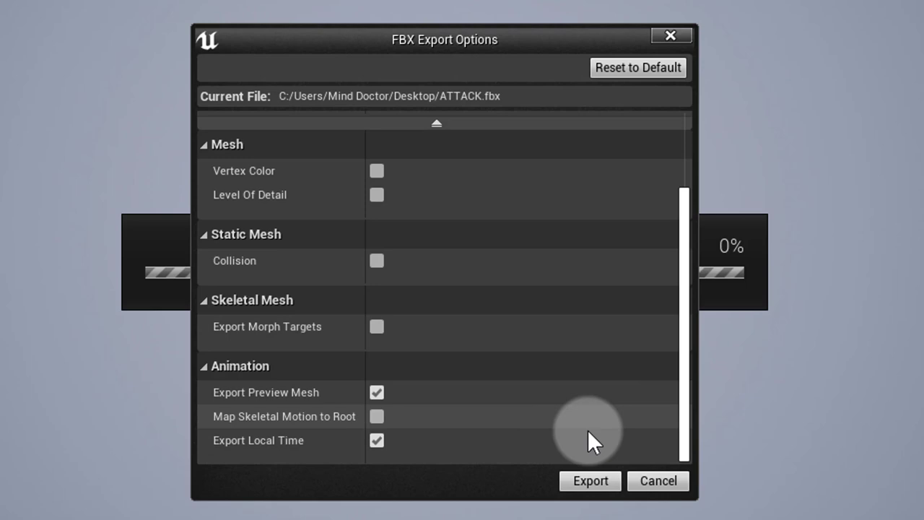
{"action": "left_click", "coordinate": [593, 480]}
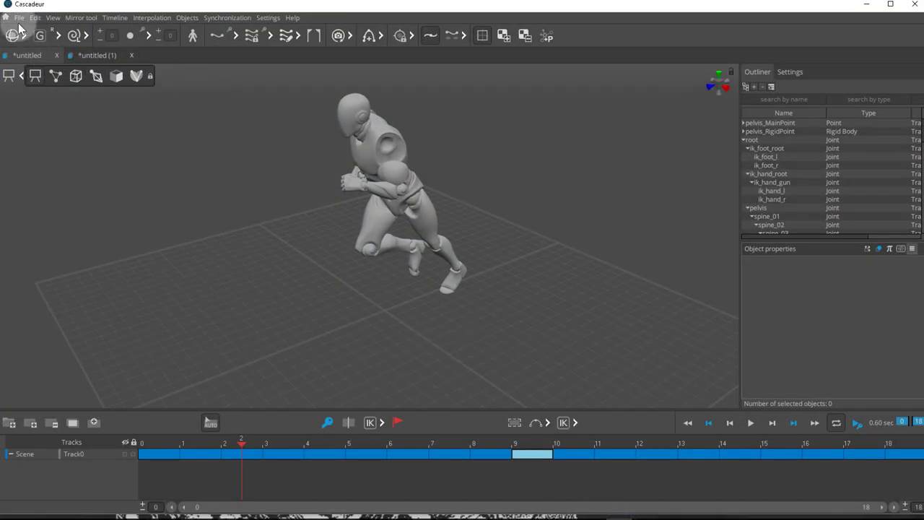
Step: Create a new scene and add the ATTACK FBX from the Desktop as a model
{"action": "left_click", "coordinate": [18, 17]}
{"action": "left_click", "coordinate": [23, 70]}
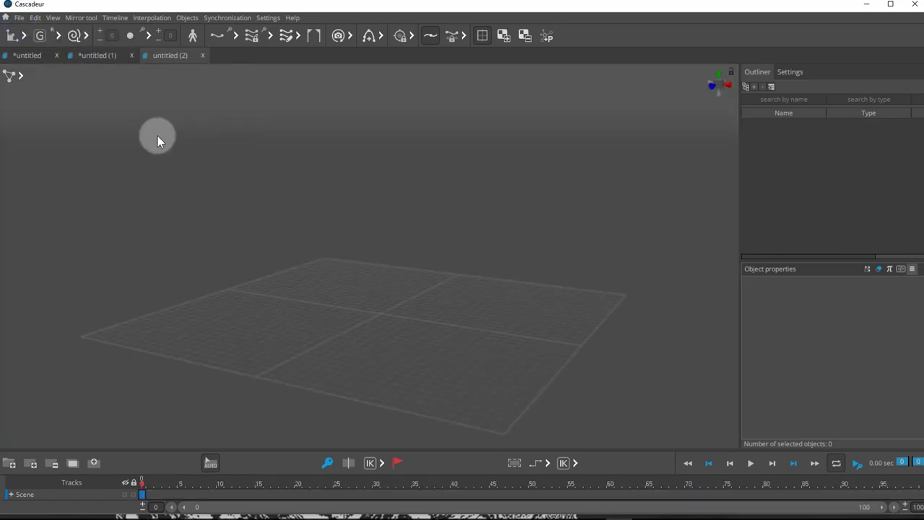
{"action": "left_click", "coordinate": [19, 17]}
{"action": "mouse_move", "coordinate": [58, 154]}
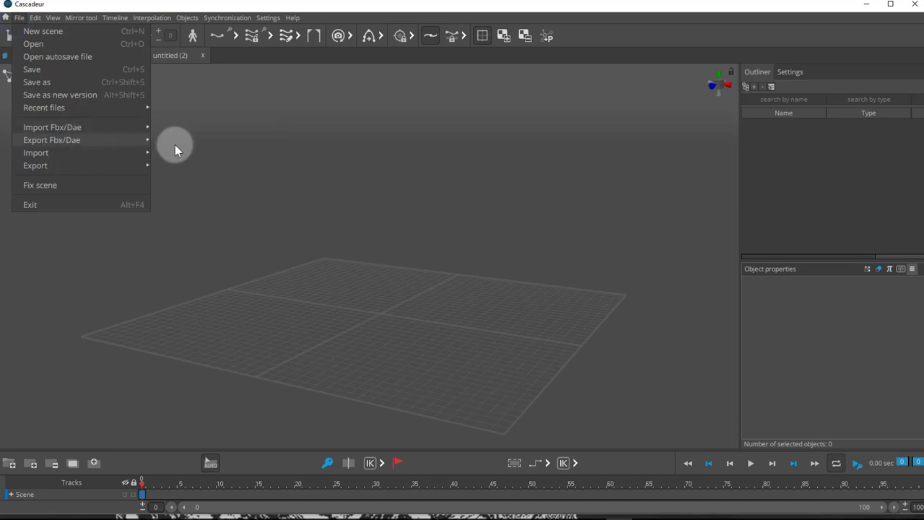
{"action": "mouse_move", "coordinate": [102, 127]}
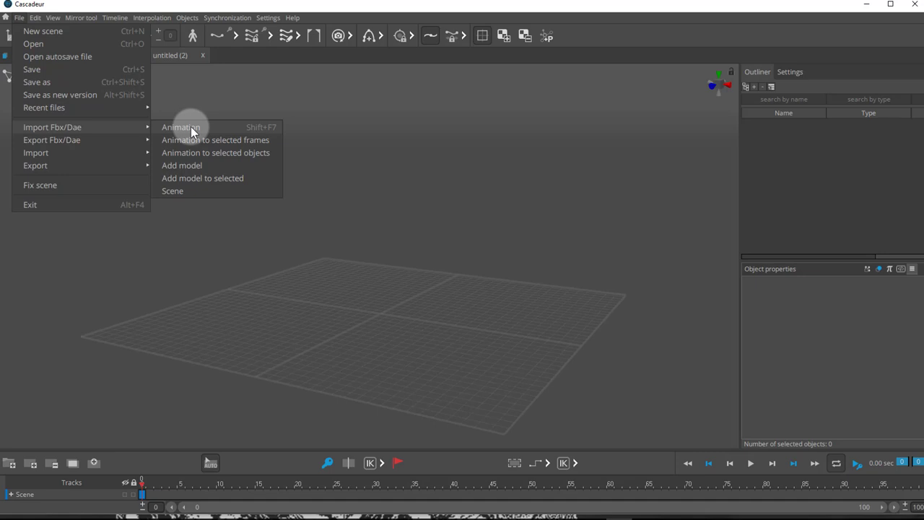
{"action": "left_click", "coordinate": [197, 165]}
{"action": "scroll", "coordinate": [209, 195], "scroll_direction": "down", "scroll_amount": 3}
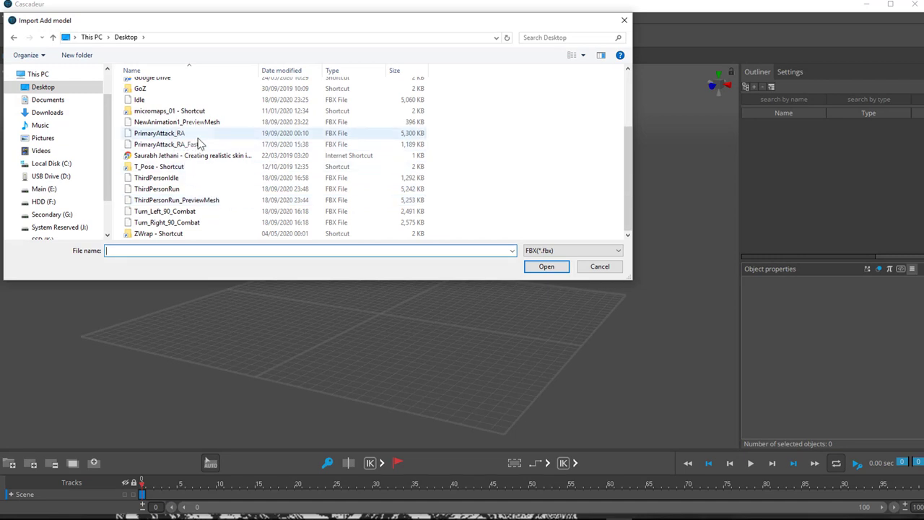
{"action": "scroll", "coordinate": [199, 145], "scroll_direction": "up", "scroll_amount": 3}
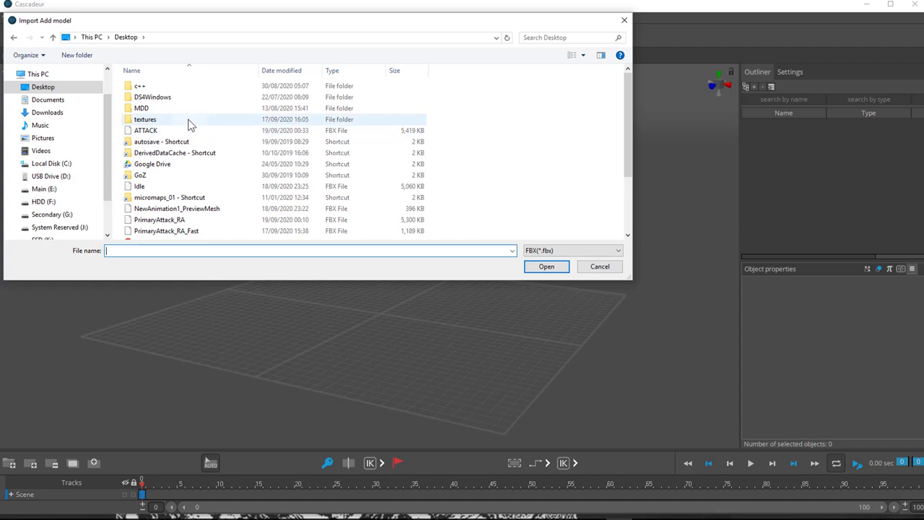
{"action": "double_click", "coordinate": [152, 131]}
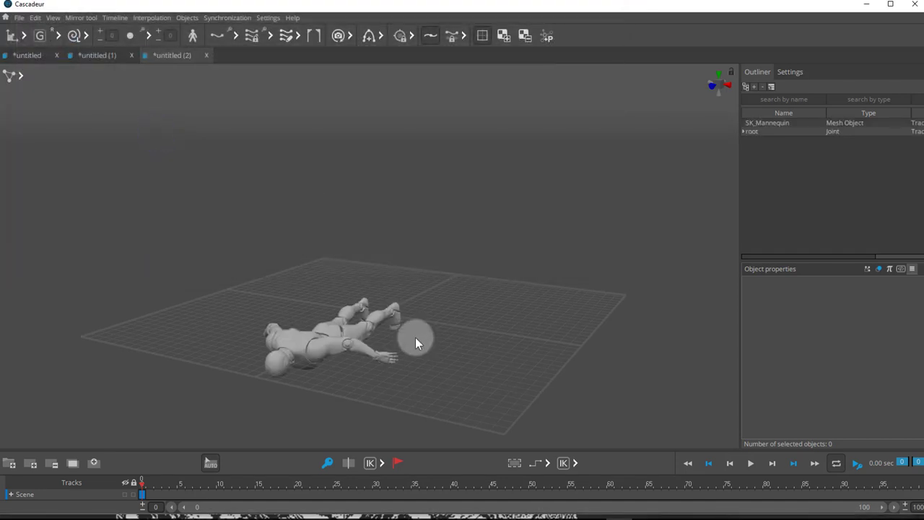
Step: Switch the viewport to Joint mode and orbit around the lying mannequin
{"action": "right_click_drag", "start_coordinate": [415, 337], "coordinate": [390, 348]}
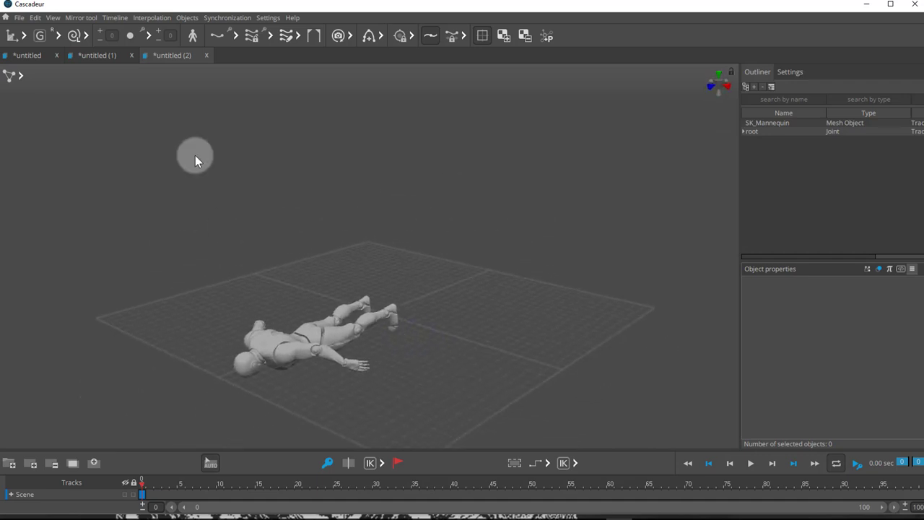
{"action": "left_click", "coordinate": [21, 77]}
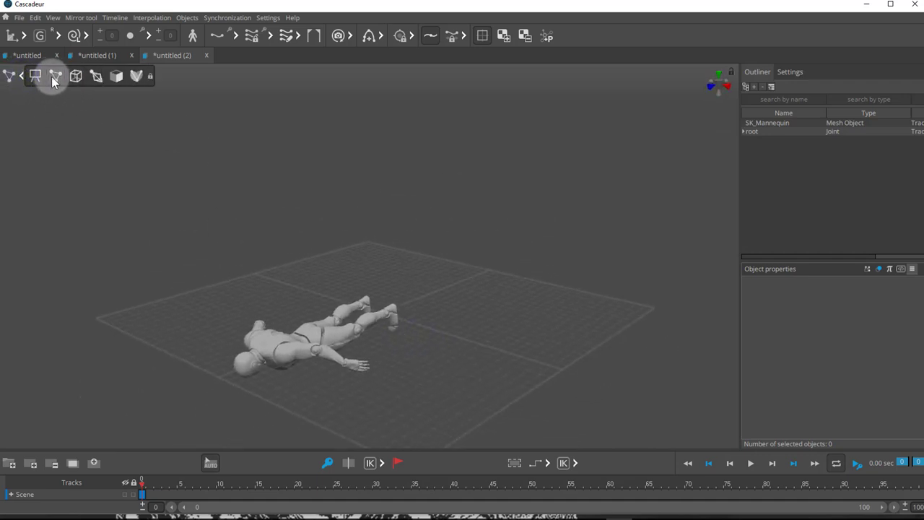
{"action": "left_click", "coordinate": [95, 77]}
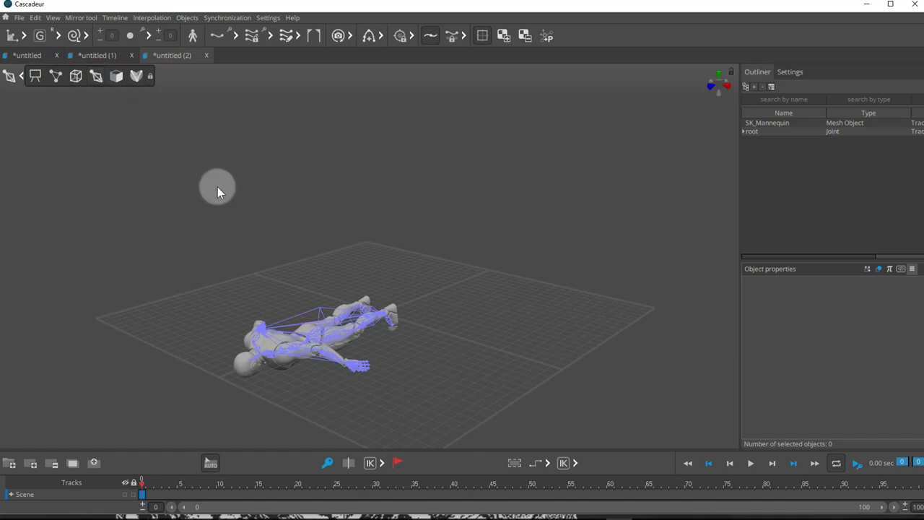
{"action": "mouse_move", "coordinate": [197, 237]}
{"action": "right_mouse_down"}
{"action": "mouse_move", "coordinate": [125, 319]}
{"action": "mouse_move", "coordinate": [207, 229]}
{"action": "right_mouse_up"}
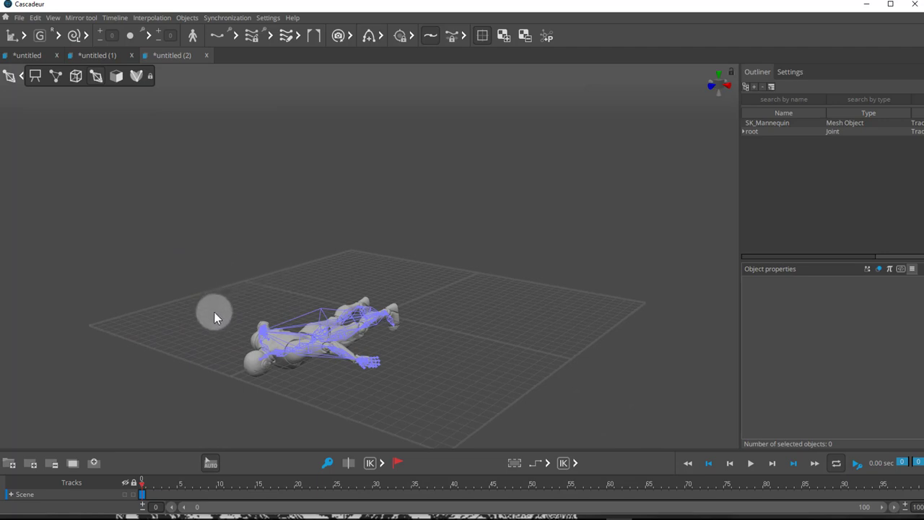
{"action": "right_click_drag", "start_coordinate": [233, 329], "coordinate": [254, 353]}
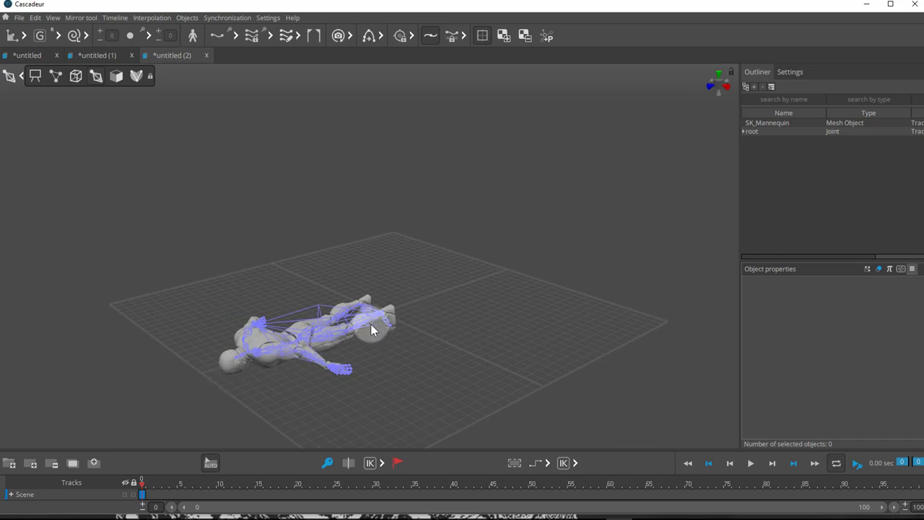
{"action": "right_click_drag", "start_coordinate": [288, 398], "coordinate": [328, 384]}
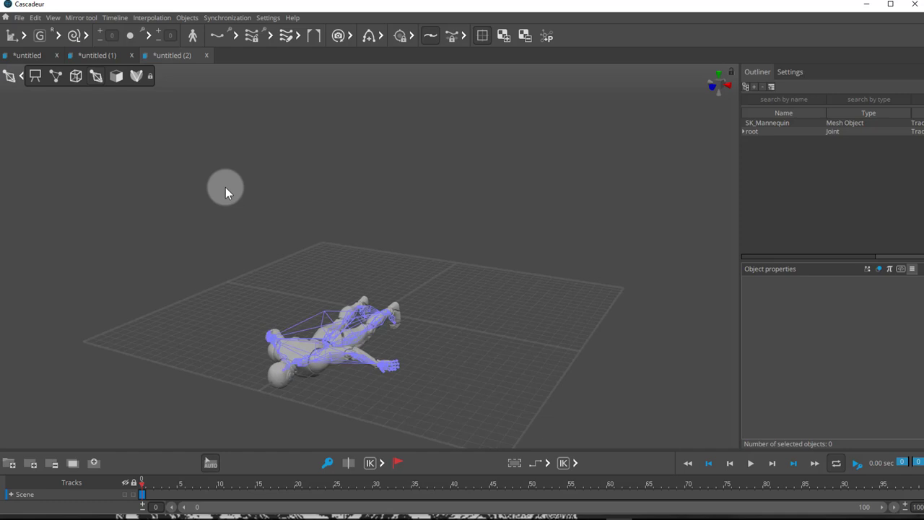
Step: Import the ATTACK FBX animation onto the mannequin
{"action": "left_click", "coordinate": [19, 18]}
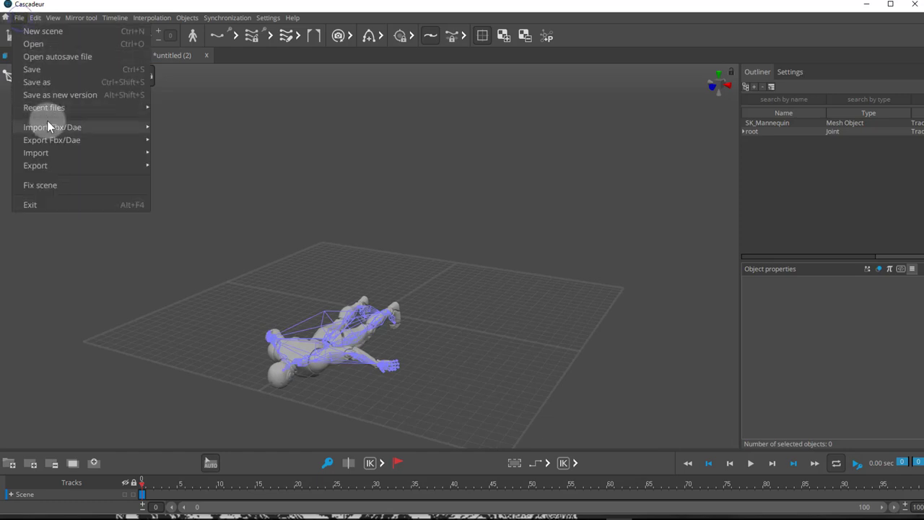
{"action": "mouse_move", "coordinate": [47, 120]}
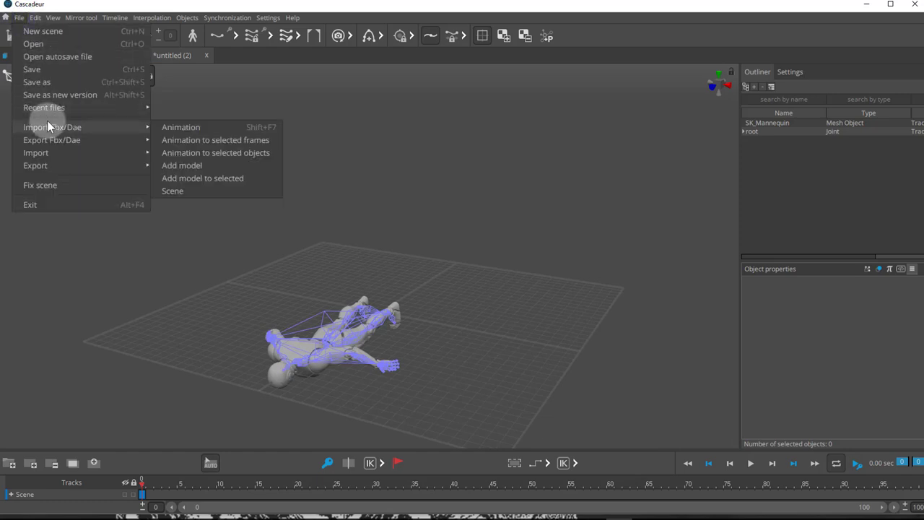
{"action": "left_click", "coordinate": [187, 127]}
{"action": "double_click", "coordinate": [155, 130]}
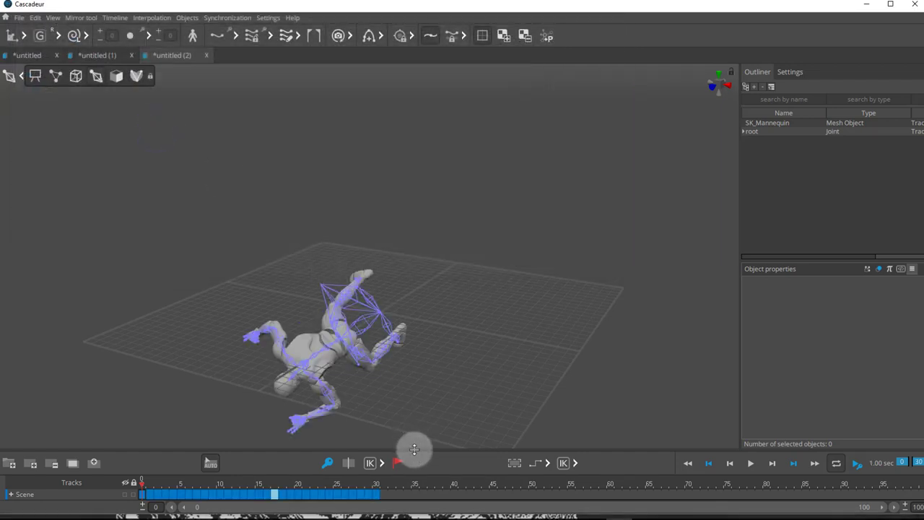
Step: Make the timeline taller, set its end to frame 30, and scrub back to frame 0
{"action": "left_click_drag", "start_coordinate": [414, 448], "coordinate": [404, 405]}
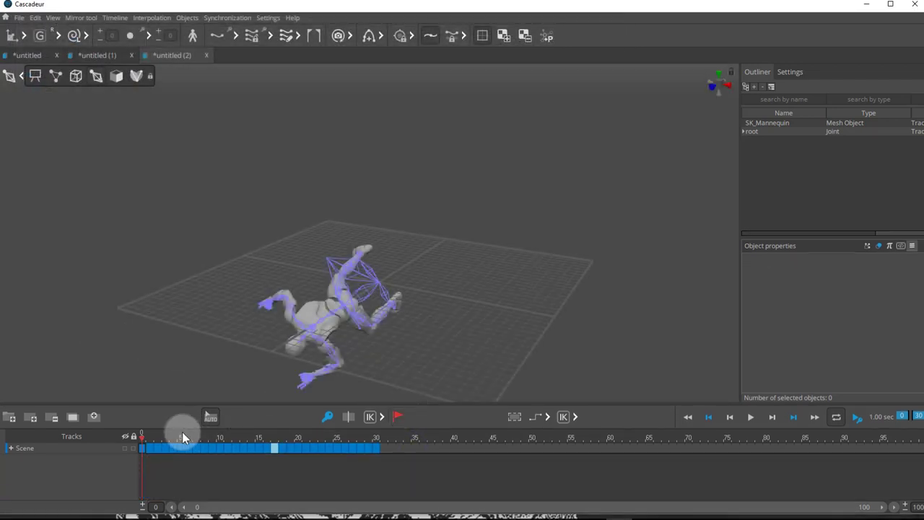
{"action": "mouse_move", "coordinate": [147, 442]}
{"action": "left_mouse_down"}
{"action": "mouse_move", "coordinate": [371, 446]}
{"action": "mouse_move", "coordinate": [374, 438]}
{"action": "mouse_move", "coordinate": [139, 433]}
{"action": "left_mouse_up"}
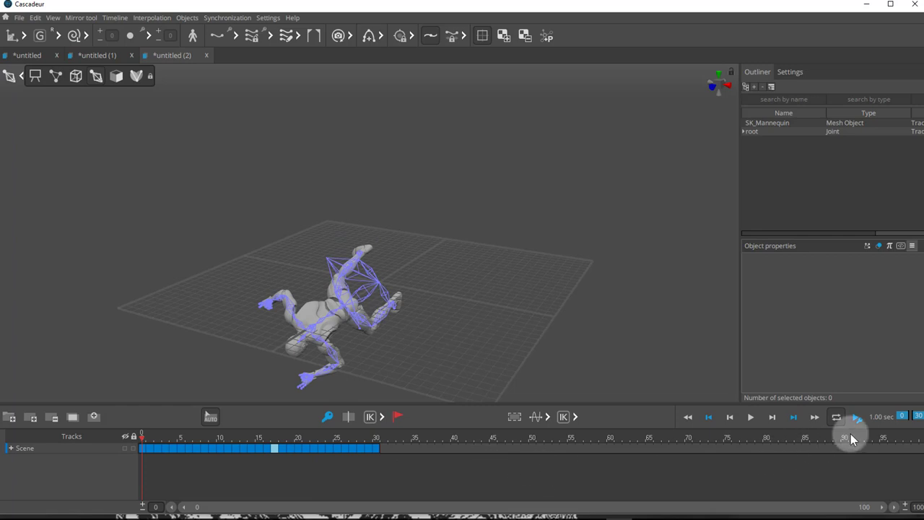
{"action": "left_click", "coordinate": [915, 416]}
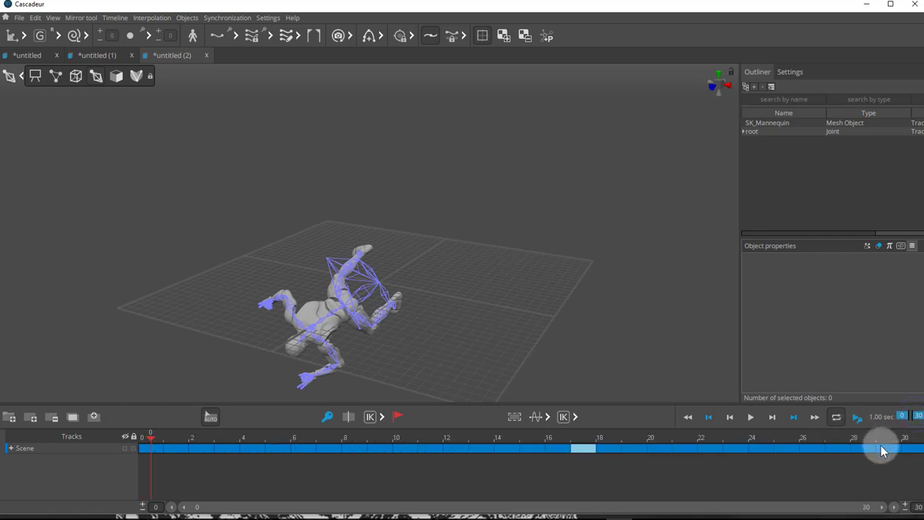
{"action": "left_click", "coordinate": [793, 455]}
{"action": "left_click_drag", "start_coordinate": [901, 454], "coordinate": [133, 459]}
Step: With Interval edit, fixed pivot and Fix angle, rotate all joints so the mannequin stands upright
{"action": "left_click", "coordinate": [452, 35]}
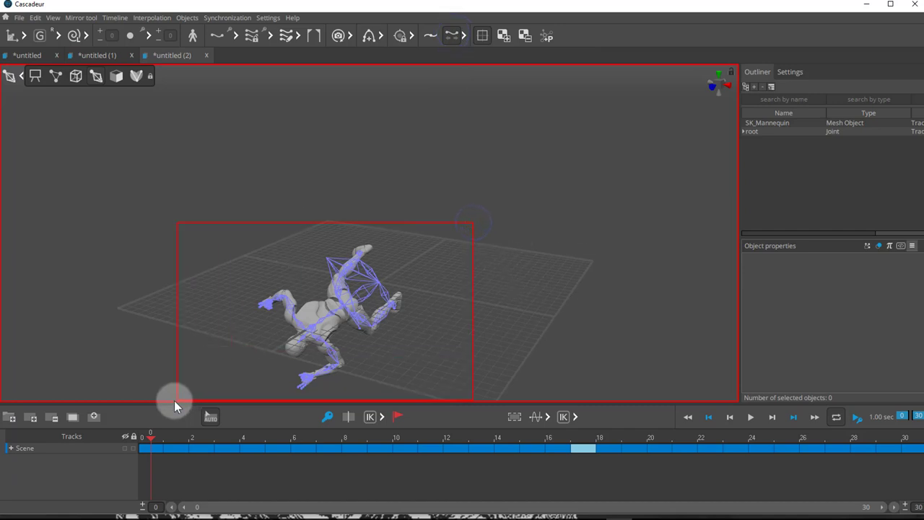
{"action": "left_click_drag", "start_coordinate": [174, 400], "coordinate": [174, 399]}
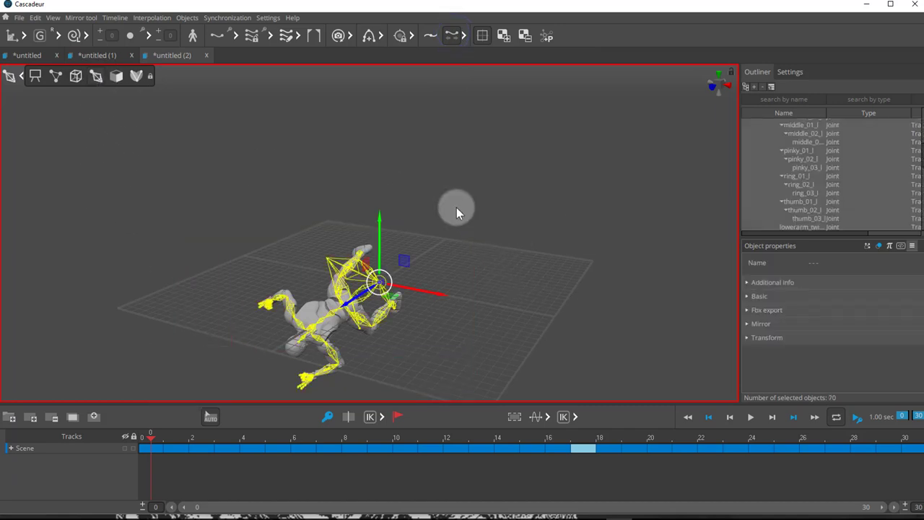
{"action": "left_click", "coordinate": [792, 70]}
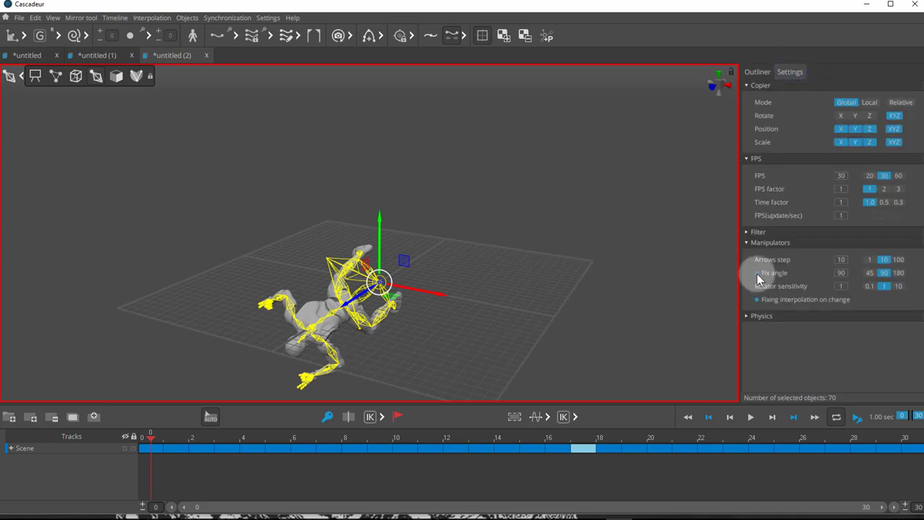
{"action": "left_click", "coordinate": [557, 281]}
{"action": "key", "text": "e"}
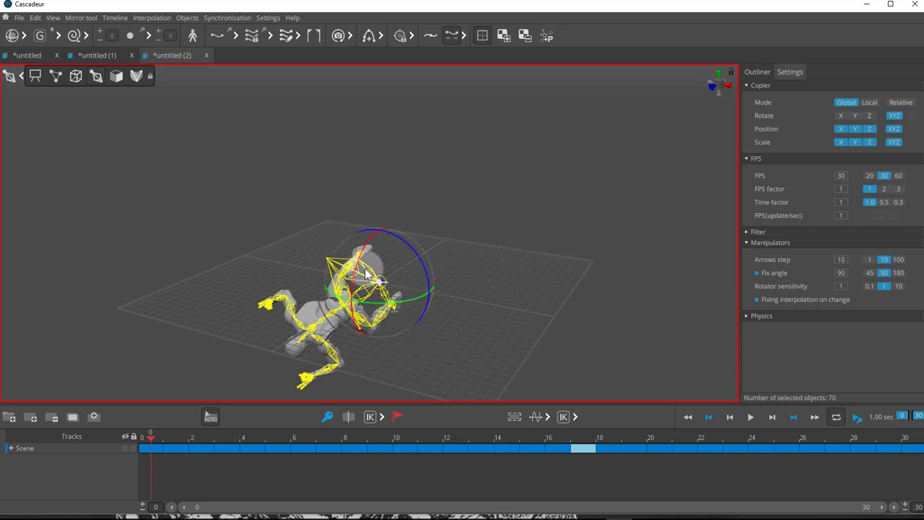
{"action": "left_click_drag", "start_coordinate": [353, 281], "coordinate": [379, 184]}
Step: Face the character and play through the upright animation, checking the key at frame 17
{"action": "left_click", "coordinate": [474, 307]}
{"action": "right_click_drag", "start_coordinate": [473, 310], "coordinate": [543, 297]}
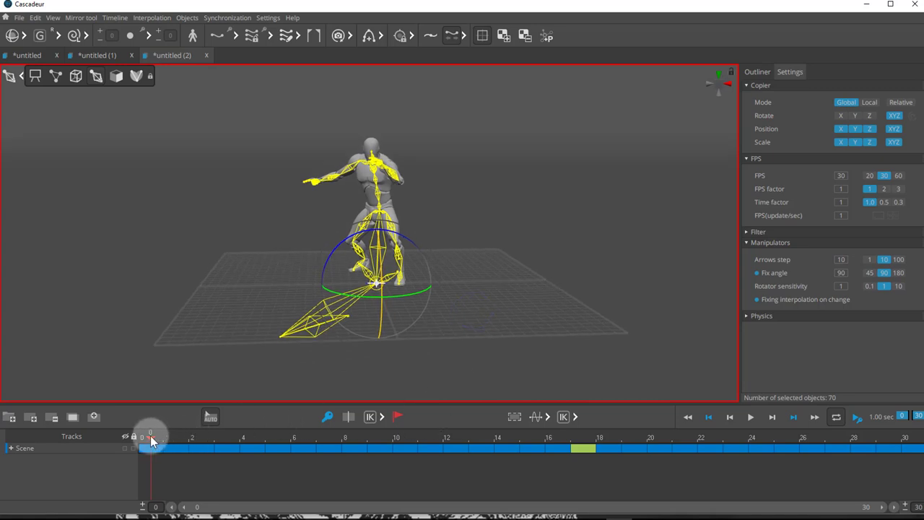
{"action": "left_click_drag", "start_coordinate": [162, 437], "coordinate": [880, 433]}
{"action": "left_click", "coordinate": [750, 416]}
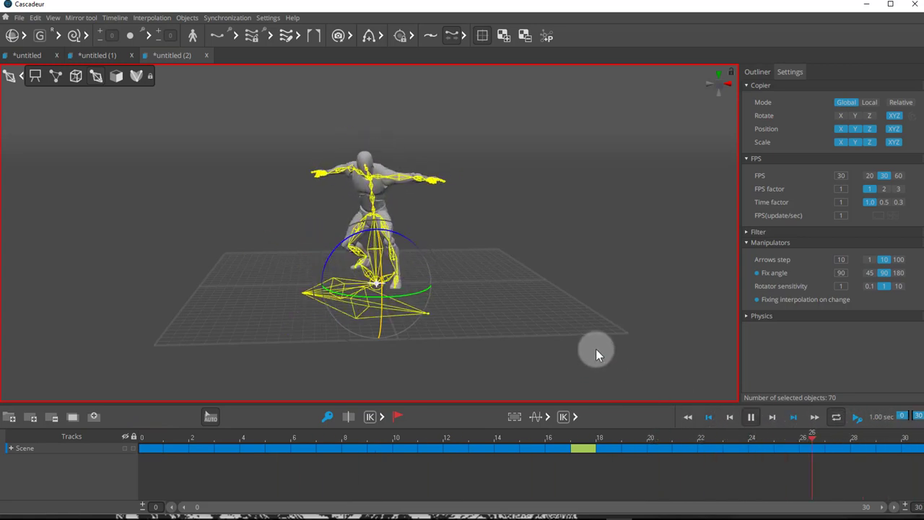
{"action": "left_click", "coordinate": [447, 449]}
{"action": "left_click_drag", "start_coordinate": [431, 441], "coordinate": [513, 438]}
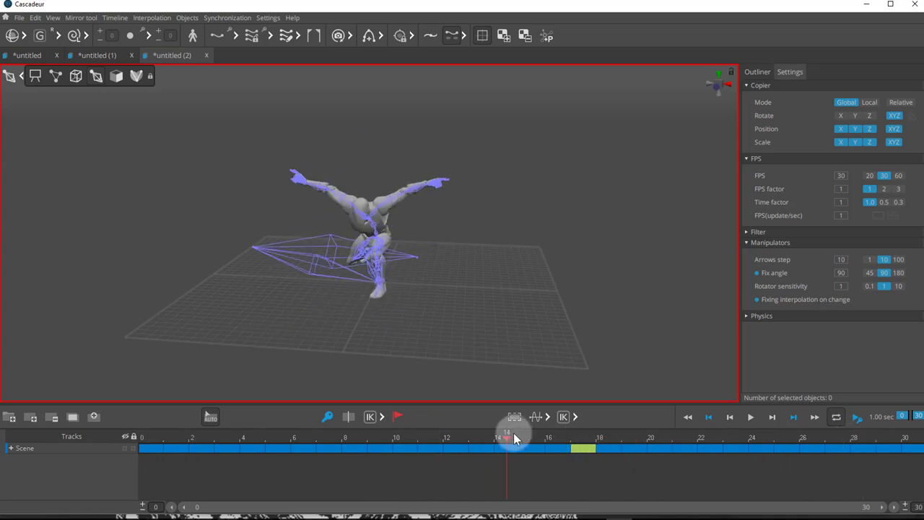
{"action": "left_click", "coordinate": [588, 450]}
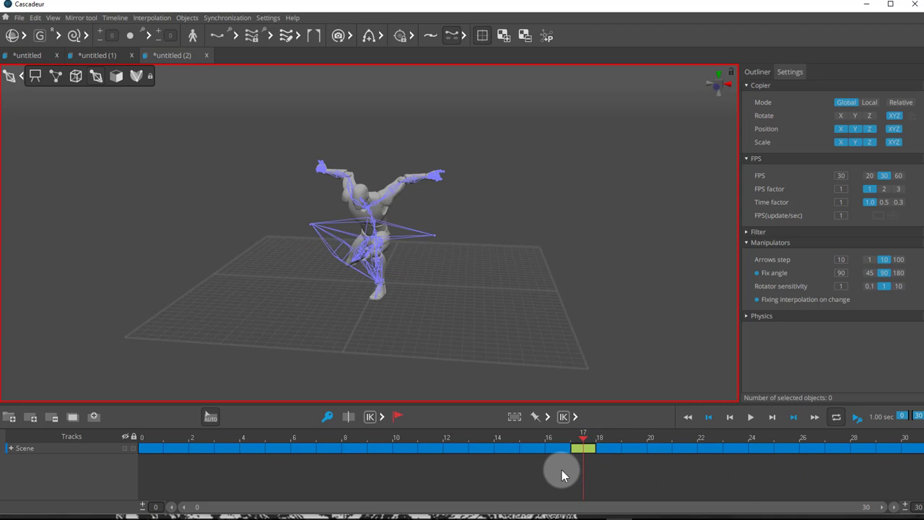
{"action": "left_click", "coordinate": [561, 471]}
{"action": "left_click_drag", "start_coordinate": [584, 433], "coordinate": [85, 418]}
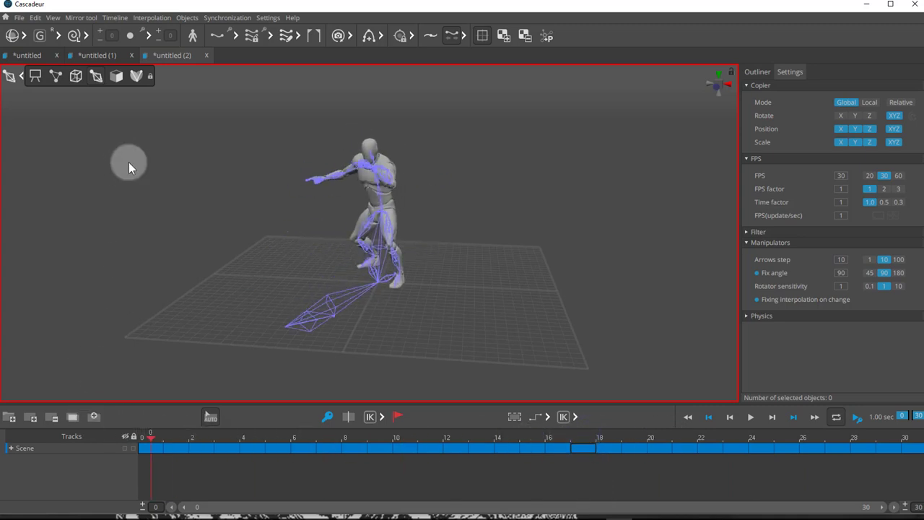
Step: Import the UE4_SK_Mannequin_JSON_01 rig file onto the mannequin
{"action": "left_click", "coordinate": [19, 20]}
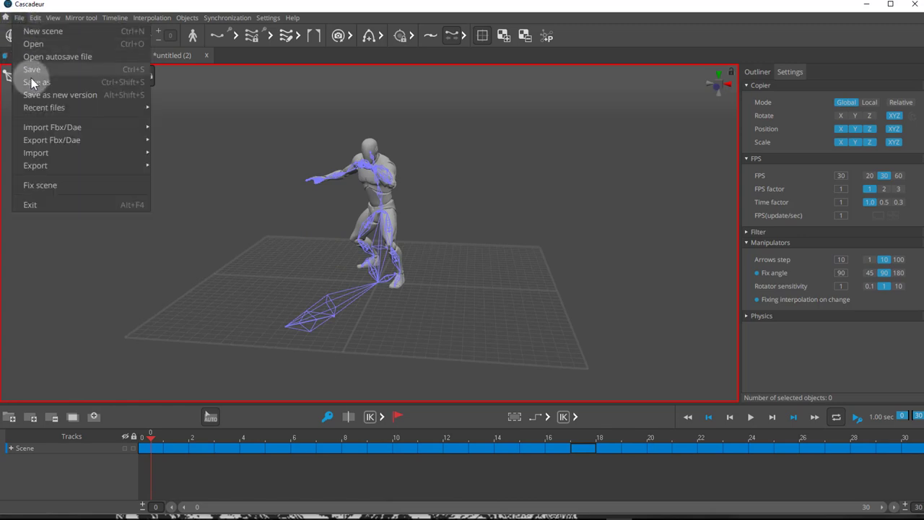
{"action": "mouse_move", "coordinate": [49, 150]}
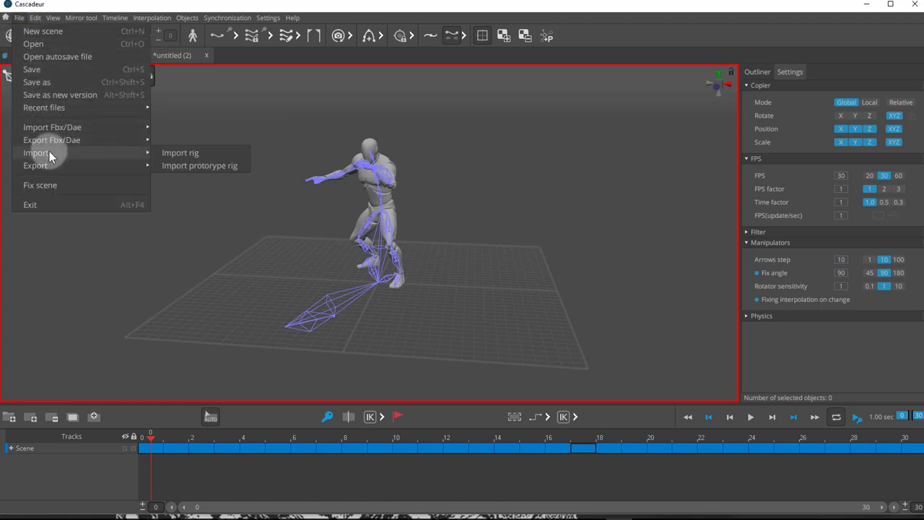
{"action": "left_click", "coordinate": [182, 154]}
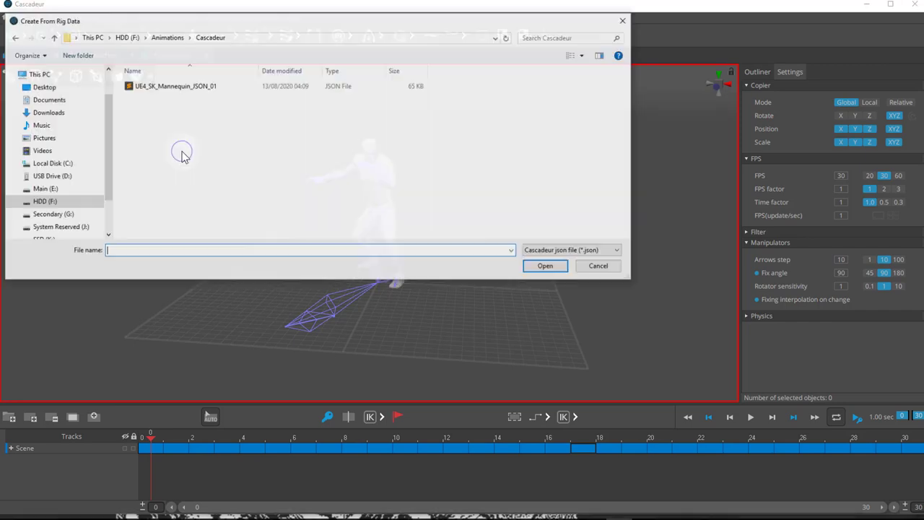
{"action": "left_click", "coordinate": [174, 85]}
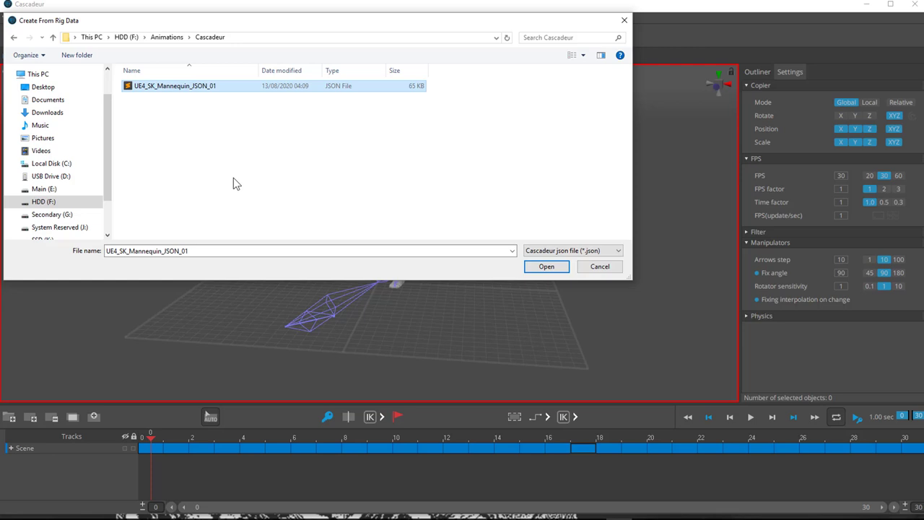
{"action": "left_click", "coordinate": [555, 269]}
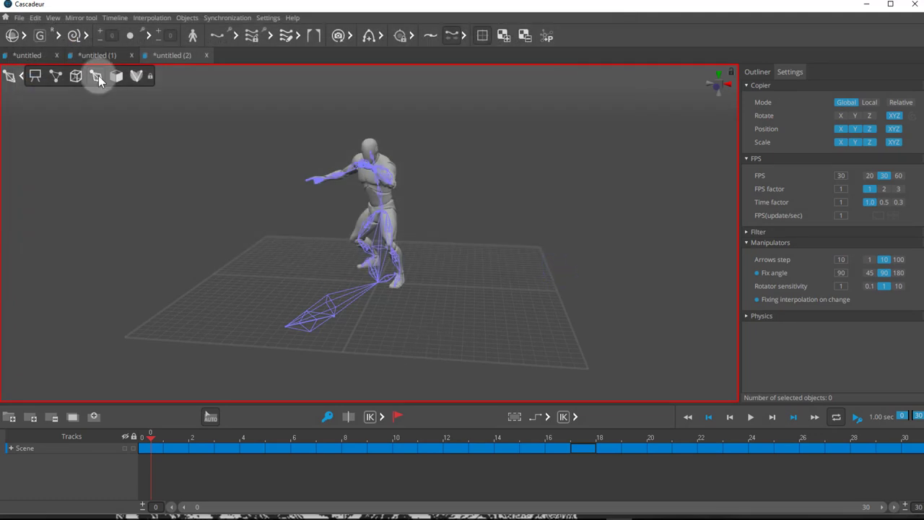
Step: Show the rig's joint controls and preview the motion up to frame 28
{"action": "left_click", "coordinate": [56, 76]}
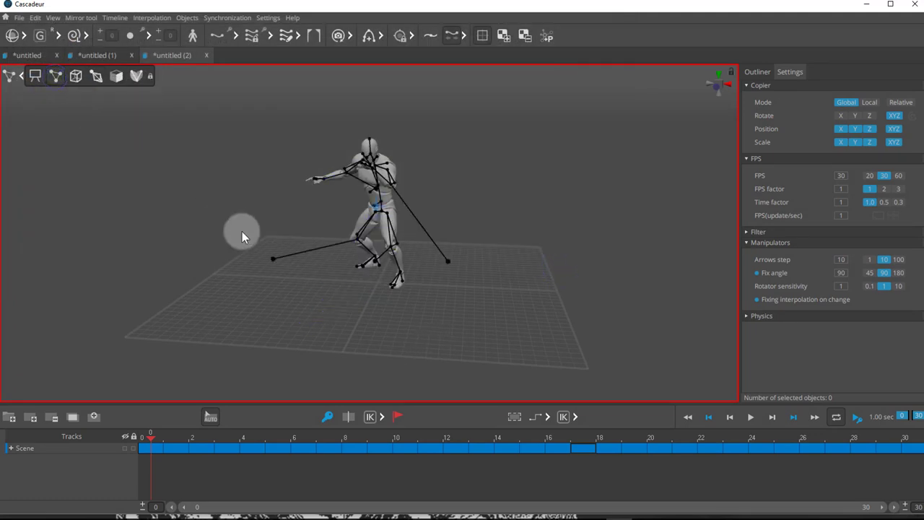
{"action": "right_click_drag", "start_coordinate": [319, 340], "coordinate": [303, 361]}
{"action": "left_click_drag", "start_coordinate": [223, 439], "coordinate": [826, 452]}
{"action": "left_click", "coordinate": [866, 453]}
{"action": "key", "text": "space"}
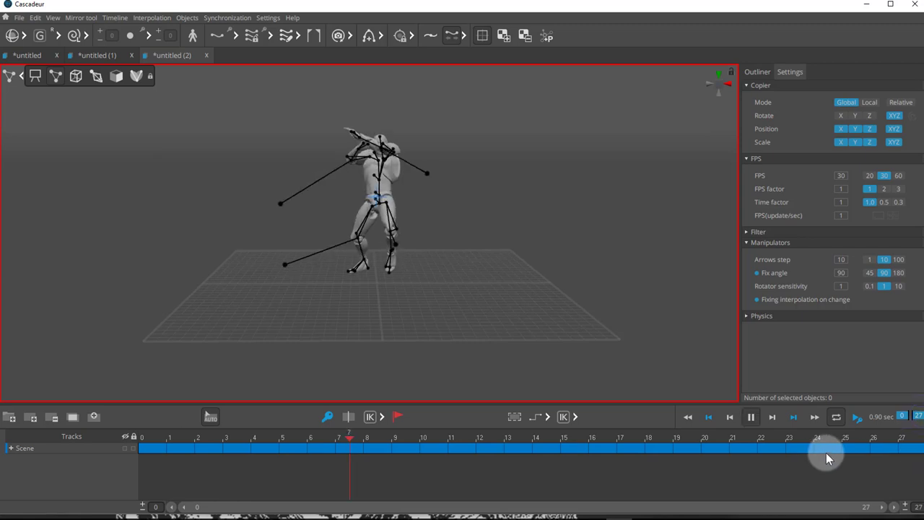
{"action": "key", "text": "space"}
Step: Orbit closely around the attack pose to view it from above
{"action": "right_click_drag", "start_coordinate": [467, 307], "coordinate": [450, 303]}
{"action": "scroll", "coordinate": [377, 202], "scroll_direction": "up", "scroll_amount": 5}
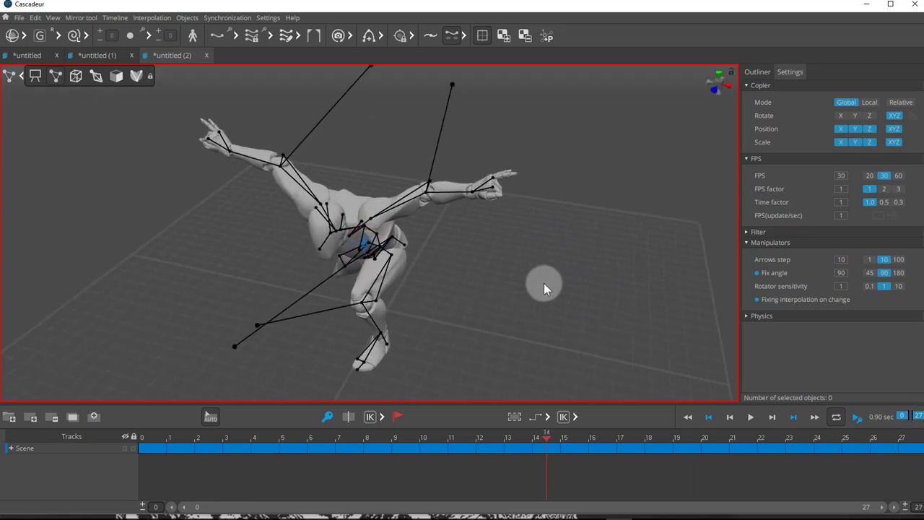
{"action": "right_click_drag", "start_coordinate": [546, 285], "coordinate": [540, 196]}
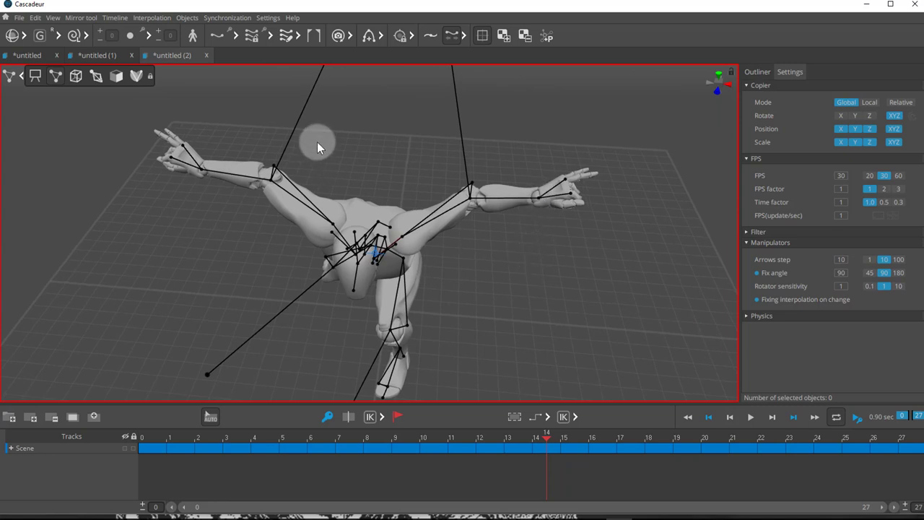
{"action": "right_click_drag", "start_coordinate": [212, 255], "coordinate": [188, 195]}
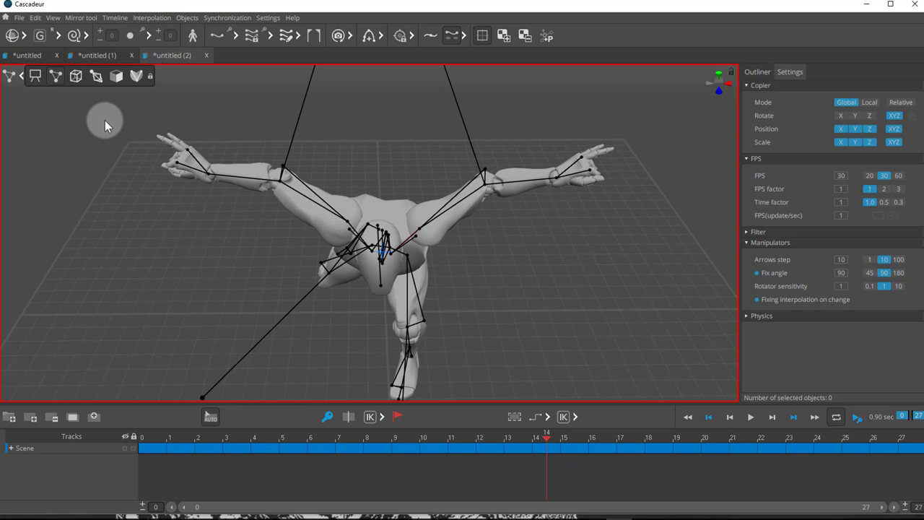
{"action": "left_click", "coordinate": [19, 19]}
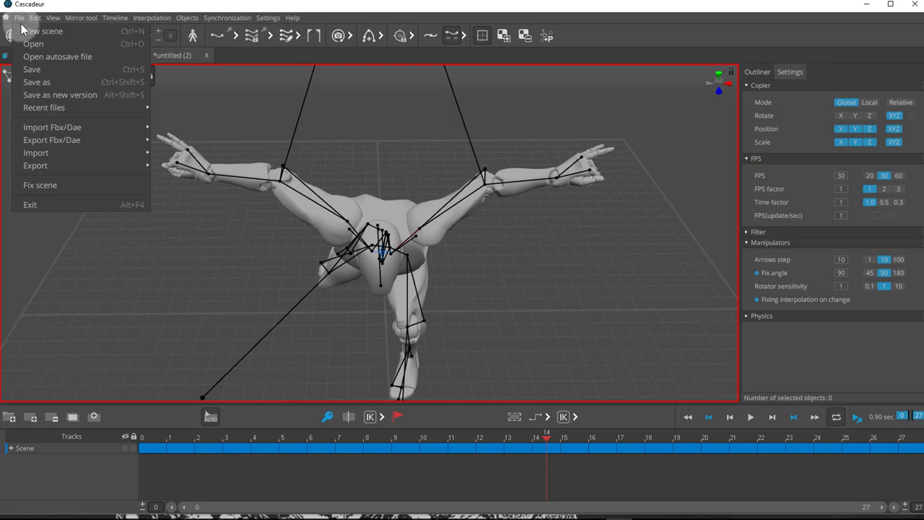
Step: Open the saved Hand Poses scene
{"action": "left_click", "coordinate": [33, 44]}
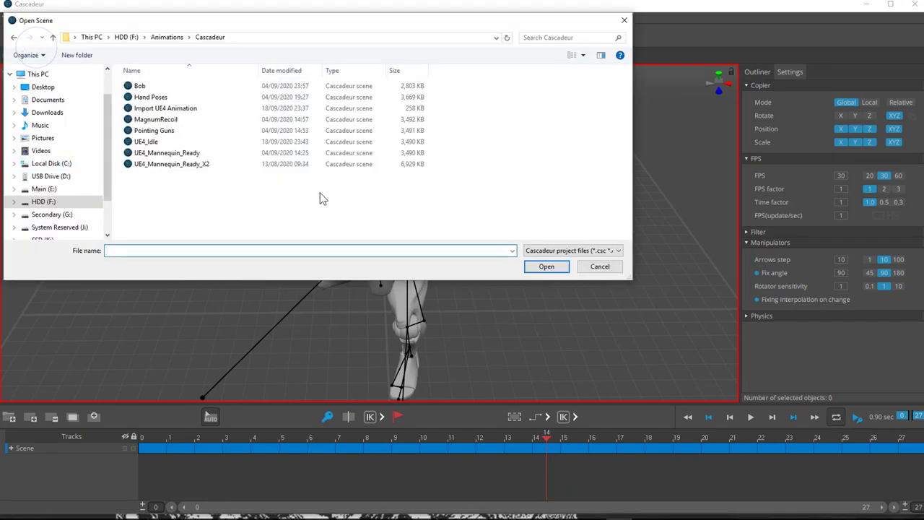
{"action": "left_click", "coordinate": [147, 97]}
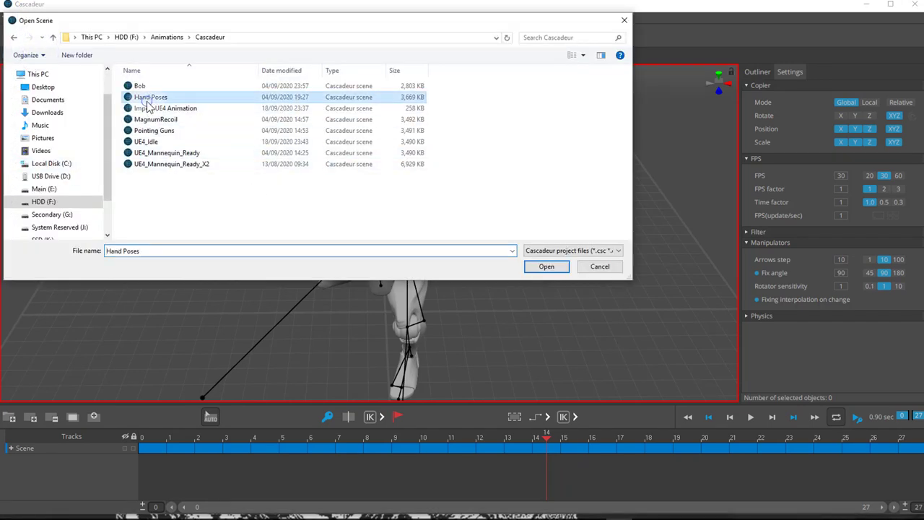
{"action": "left_click", "coordinate": [548, 267]}
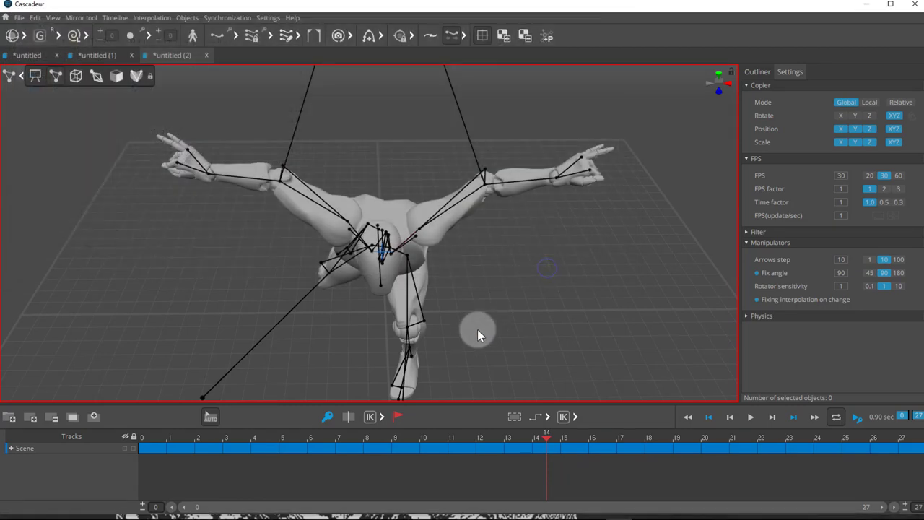
{"action": "scroll", "coordinate": [387, 263], "scroll_direction": "up", "scroll_amount": 4}
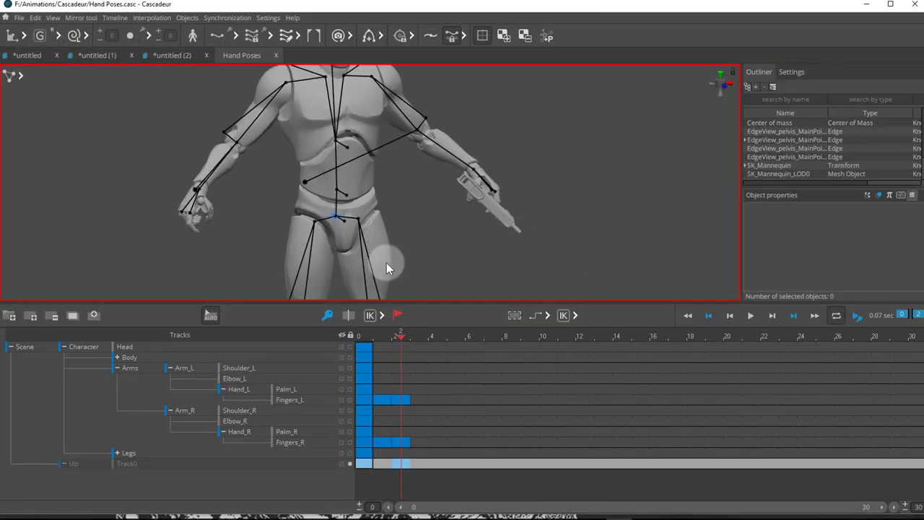
Step: Return to an early frame with clenched hands and no gun, viewed from the front
{"action": "left_click_drag", "start_coordinate": [398, 334], "coordinate": [380, 349]}
{"action": "right_click_drag", "start_coordinate": [433, 189], "coordinate": [381, 197]}
{"action": "right_click_drag", "start_coordinate": [483, 192], "coordinate": [456, 211]}
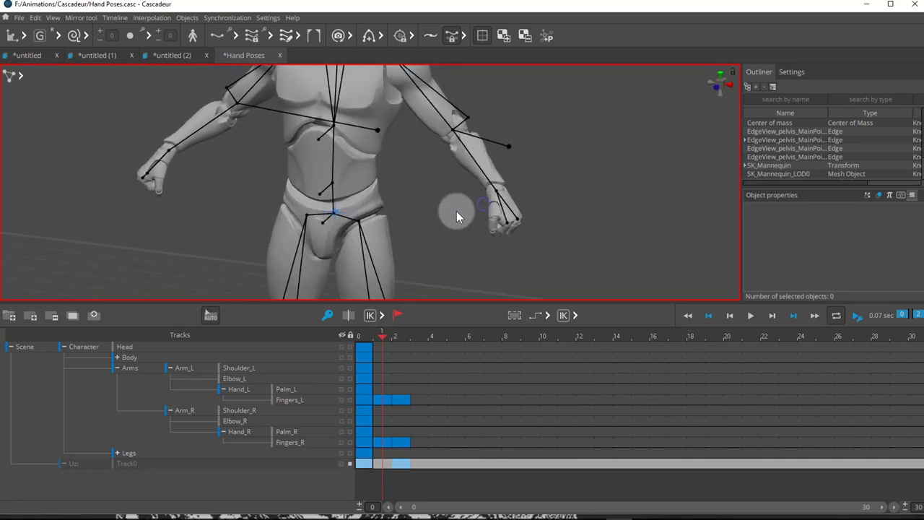
Step: Show the Hand Poses rig as box controllers and select the left hand with its finger boxes
{"action": "left_click", "coordinate": [22, 77]}
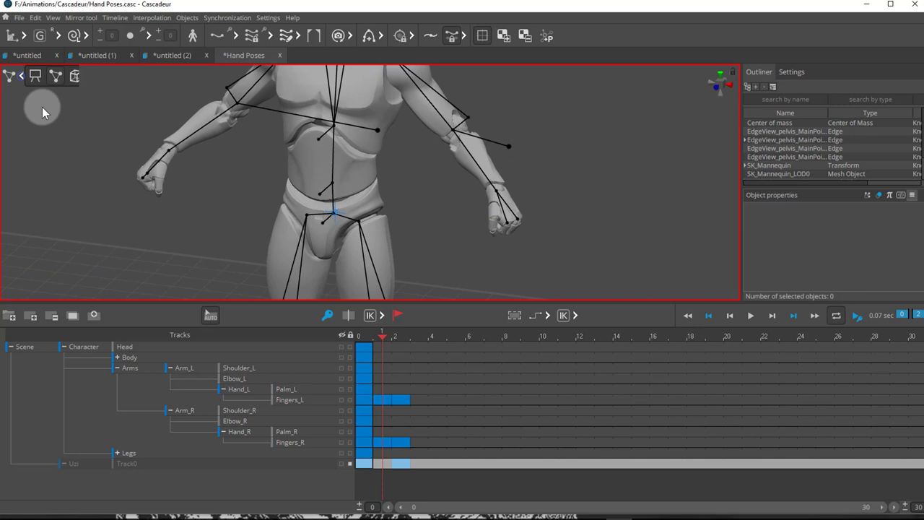
{"action": "left_click", "coordinate": [75, 75]}
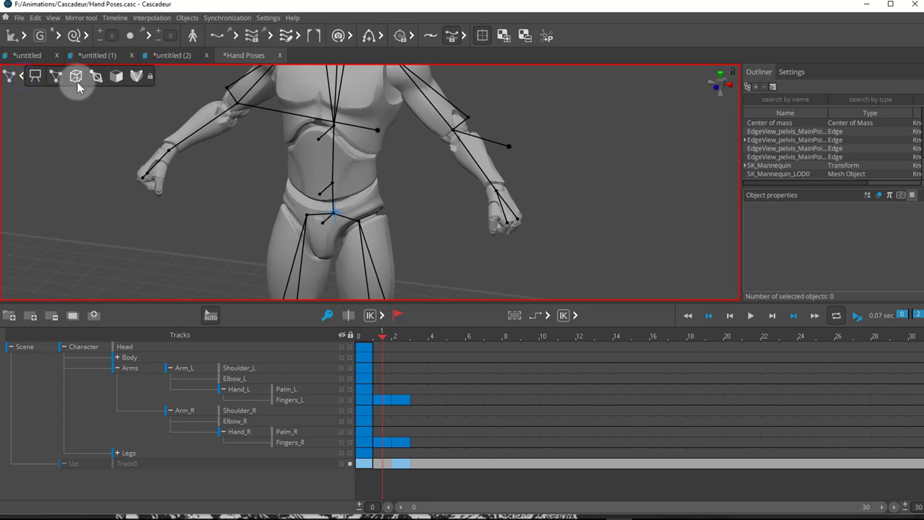
{"action": "left_click", "coordinate": [523, 197]}
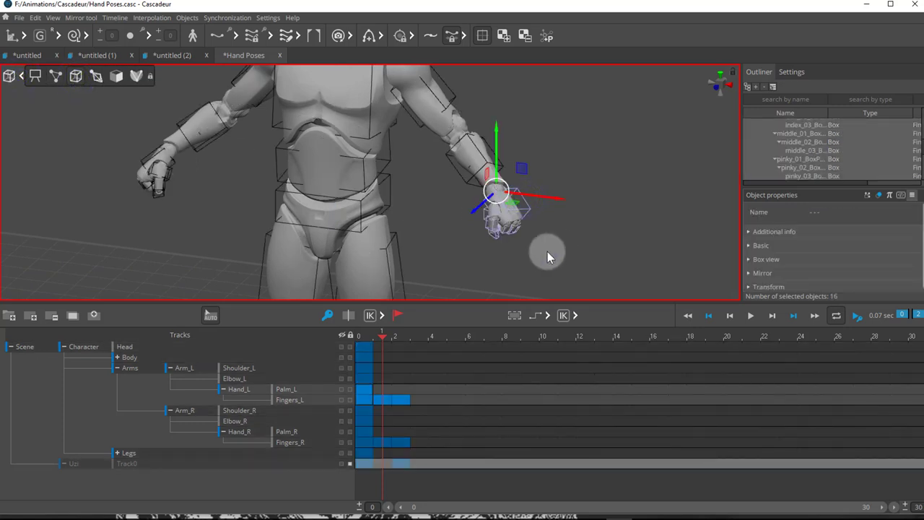
Step: In the attack scene, show box controllers and select the outstretched right-side hand
{"action": "left_click", "coordinate": [174, 55]}
{"action": "right_click_drag", "start_coordinate": [596, 199], "coordinate": [152, 152]}
{"action": "left_click", "coordinate": [76, 78]}
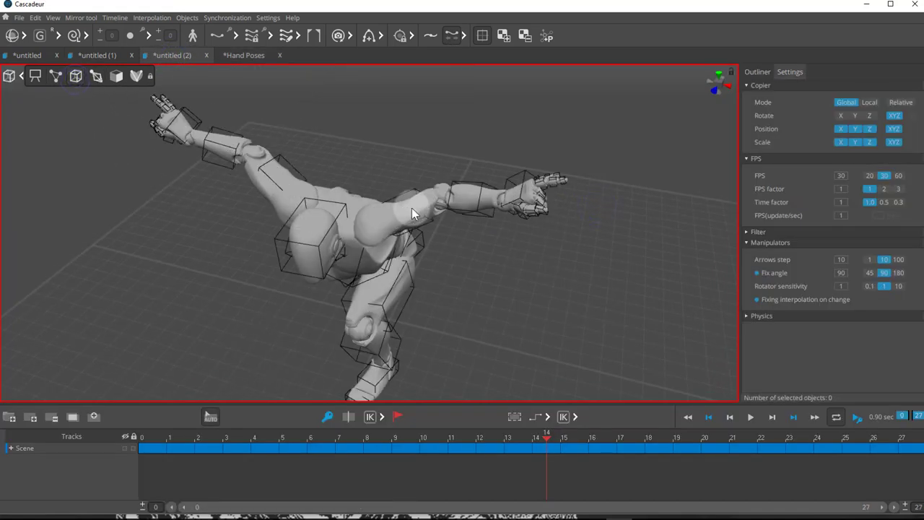
{"action": "left_click", "coordinate": [519, 190]}
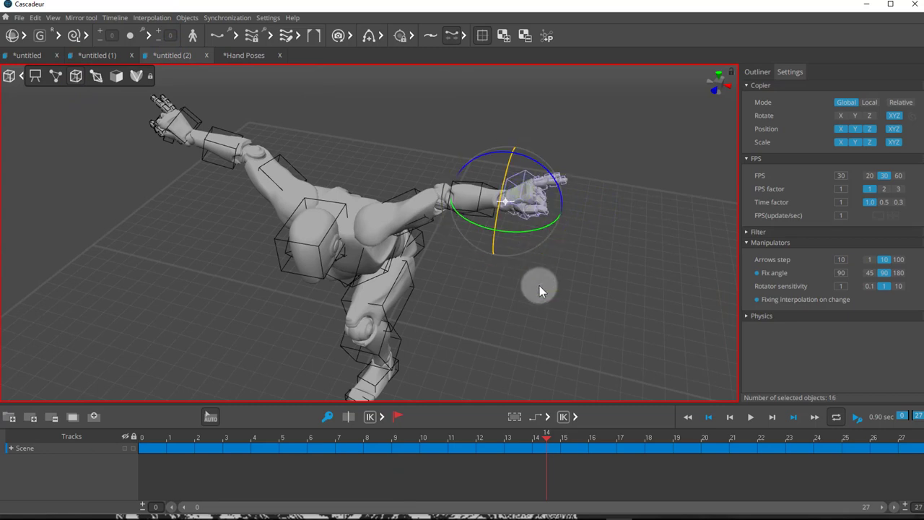
{"action": "key", "text": "ctrl+z"}
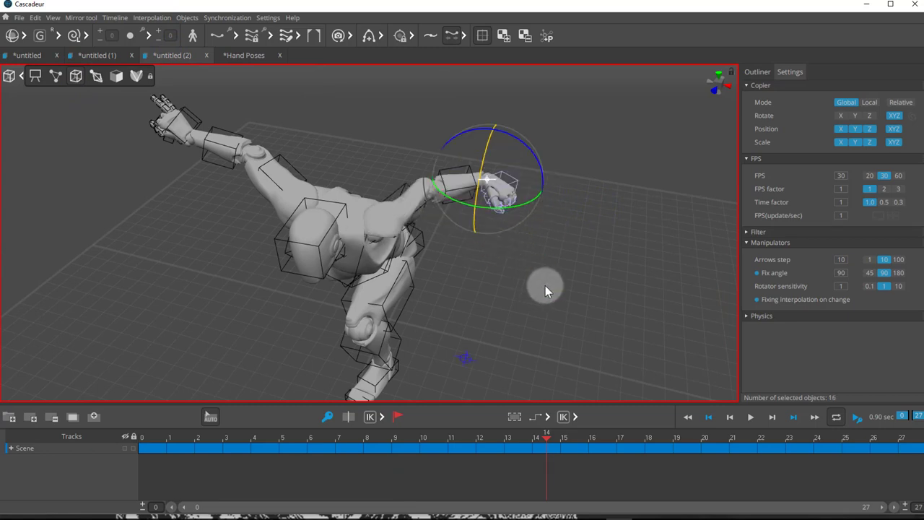
{"action": "key", "text": "ctrl+shift+z"}
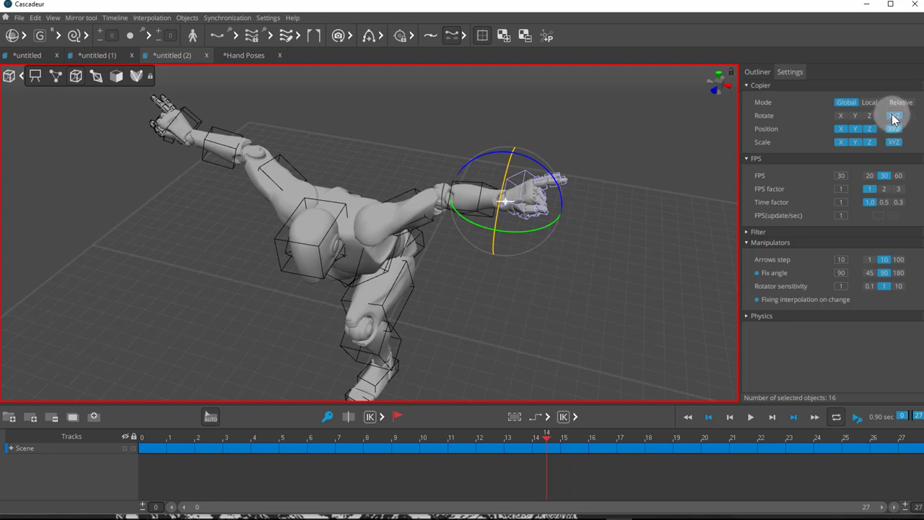
Step: Set the Copier to Local with Relative on, so the hand curls into the copied fist
{"action": "left_click", "coordinate": [870, 103]}
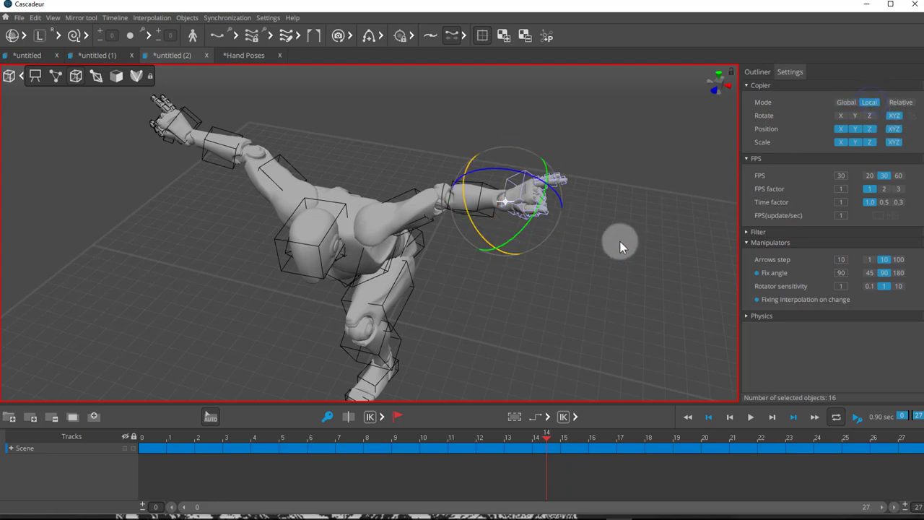
{"action": "left_click", "coordinate": [900, 102]}
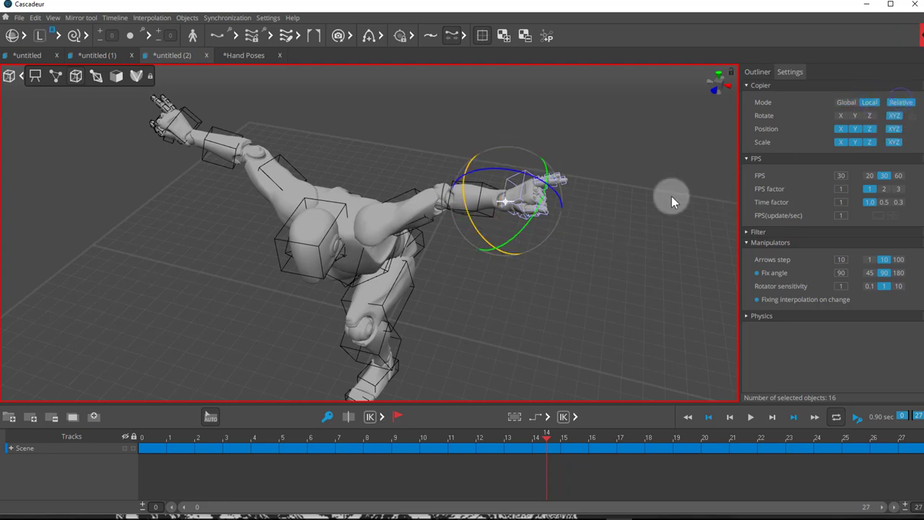
{"action": "left_click_drag", "start_coordinate": [547, 251], "coordinate": [563, 277]}
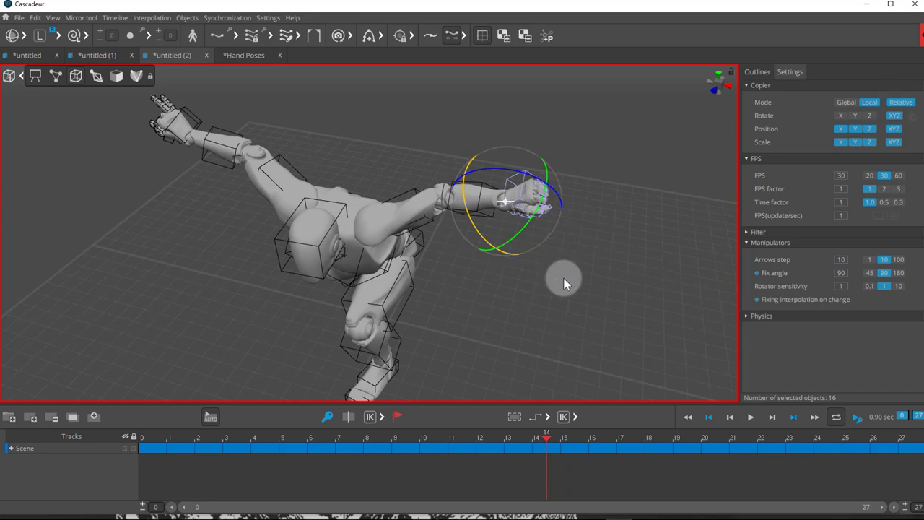
{"action": "right_click_drag", "start_coordinate": [563, 280], "coordinate": [385, 93]}
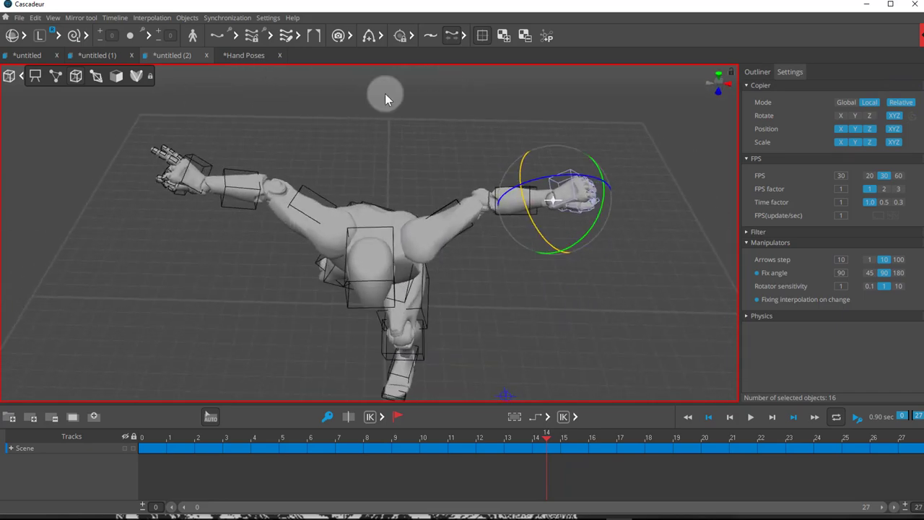
{"action": "left_click", "coordinate": [233, 60]}
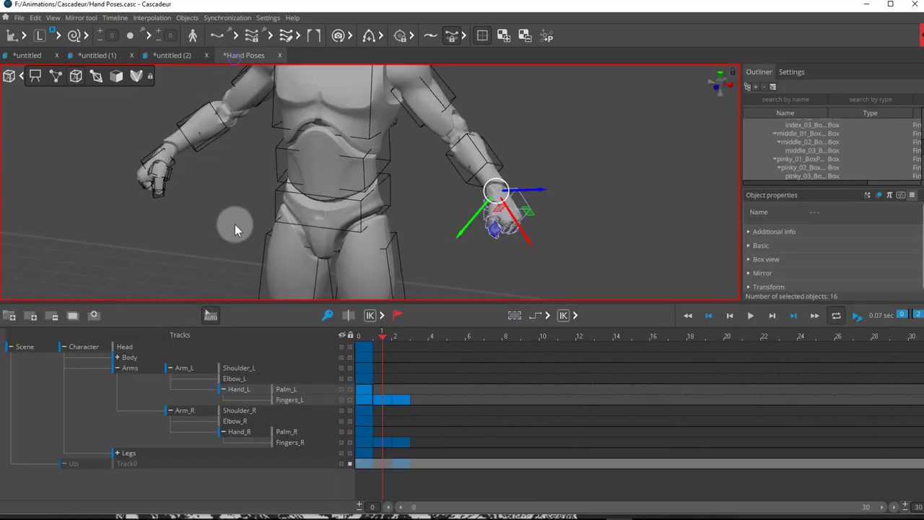
Step: Paste the Hand Poses right-hand fist onto the attack pose's left hand, then show Hand Poses at frame 2
{"action": "left_click", "coordinate": [156, 154]}
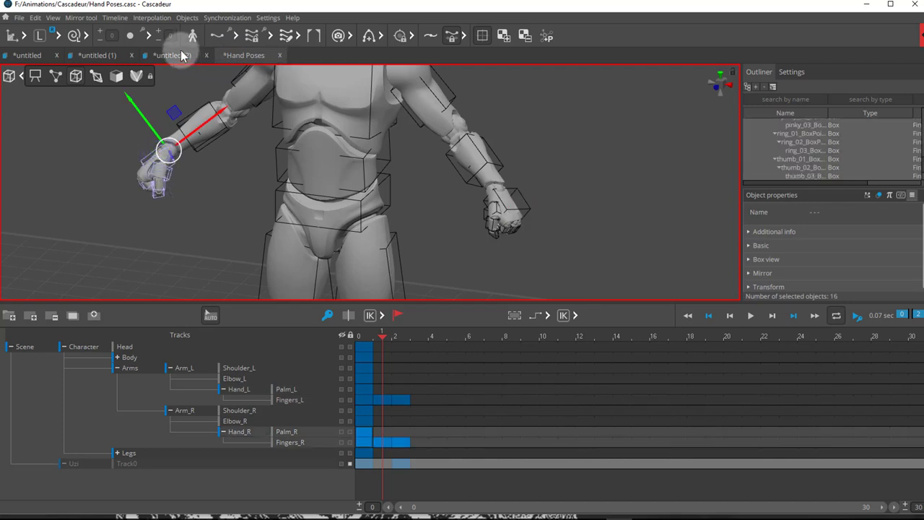
{"action": "left_click", "coordinate": [176, 53]}
{"action": "left_click", "coordinate": [200, 177]}
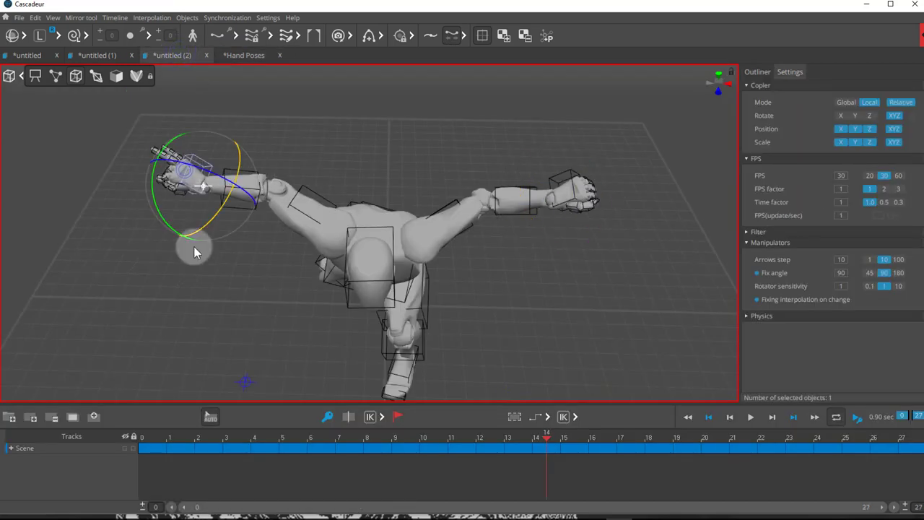
{"action": "key", "text": "ctrl+v"}
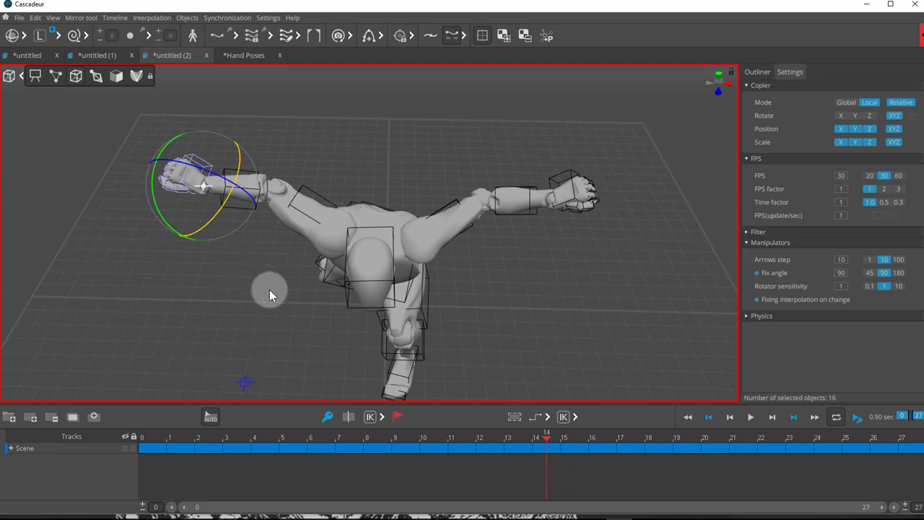
{"action": "right_click_drag", "start_coordinate": [269, 289], "coordinate": [264, 258]}
{"action": "right_click_drag", "start_coordinate": [338, 280], "coordinate": [268, 287]}
{"action": "left_click", "coordinate": [240, 58]}
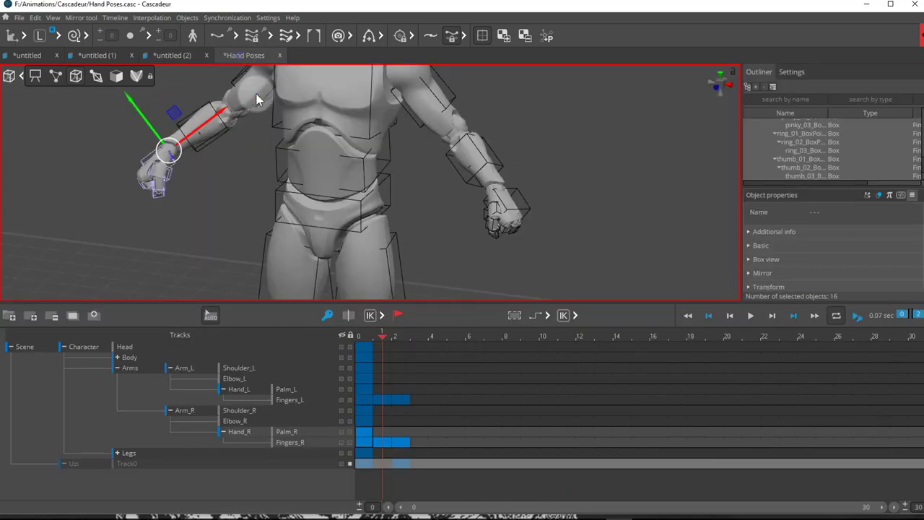
{"action": "mouse_move", "coordinate": [396, 337]}
{"action": "left_mouse_down"}
{"action": "mouse_move", "coordinate": [357, 336]}
{"action": "mouse_move", "coordinate": [408, 336]}
{"action": "mouse_move", "coordinate": [401, 336]}
{"action": "left_mouse_up"}
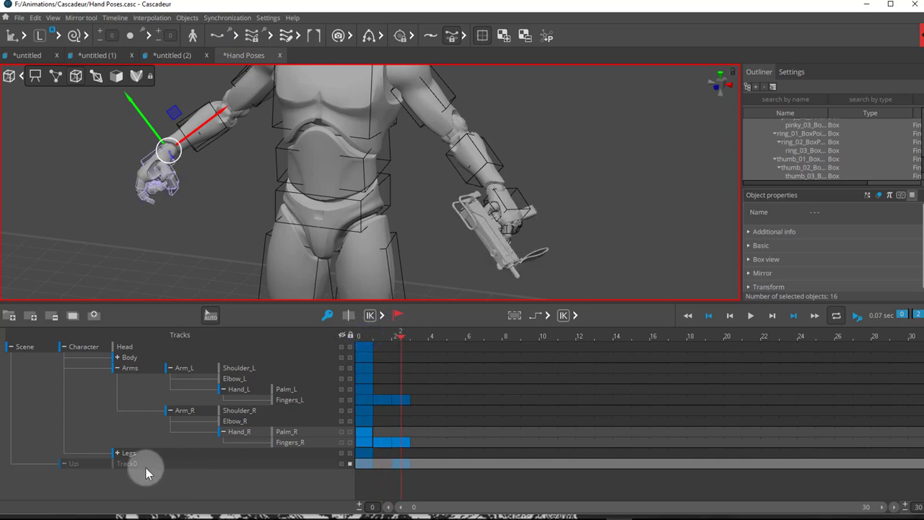